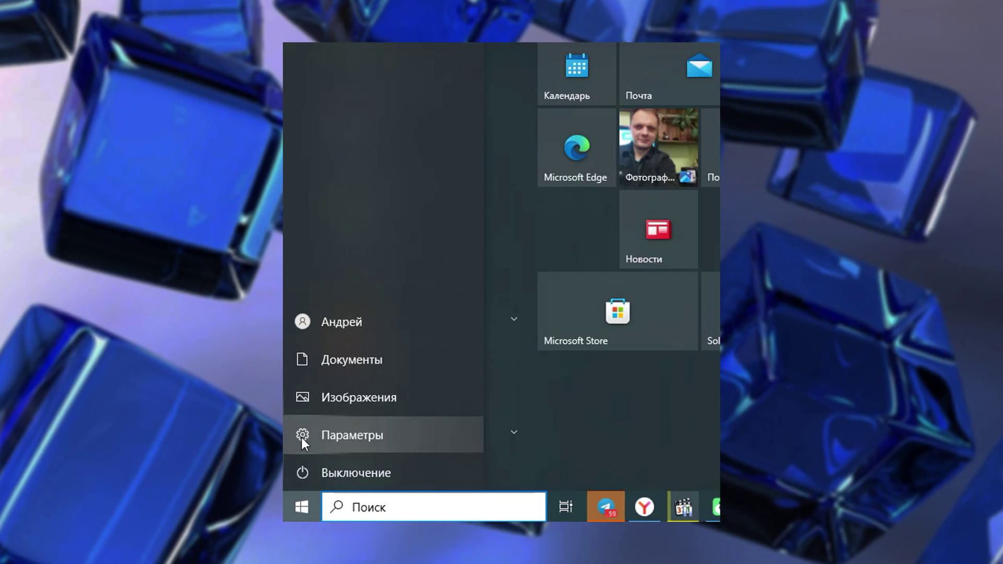
Step: In the Apps settings for offline maps ("Автономные карты"), turn off automatic map updates and delete all downloaded maps
click(303, 435)
click(212, 301)
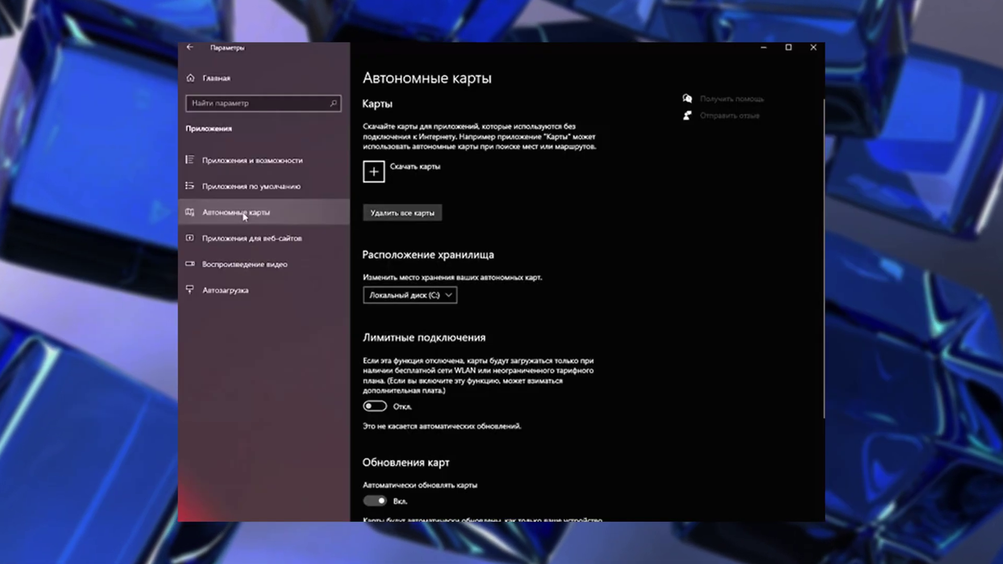
scroll(572, 217, down, 3)
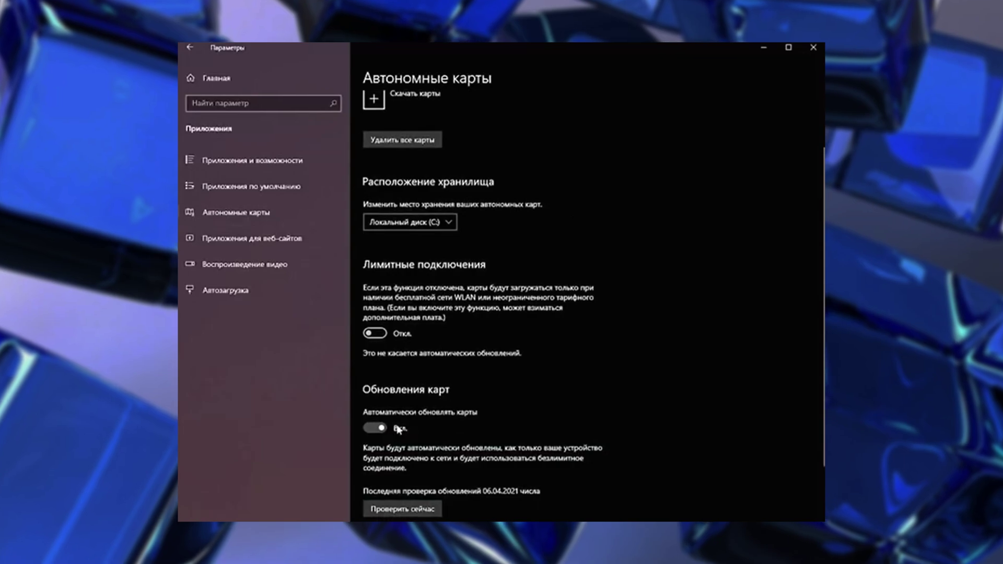
click(374, 428)
scroll(536, 392, up, 2)
click(428, 212)
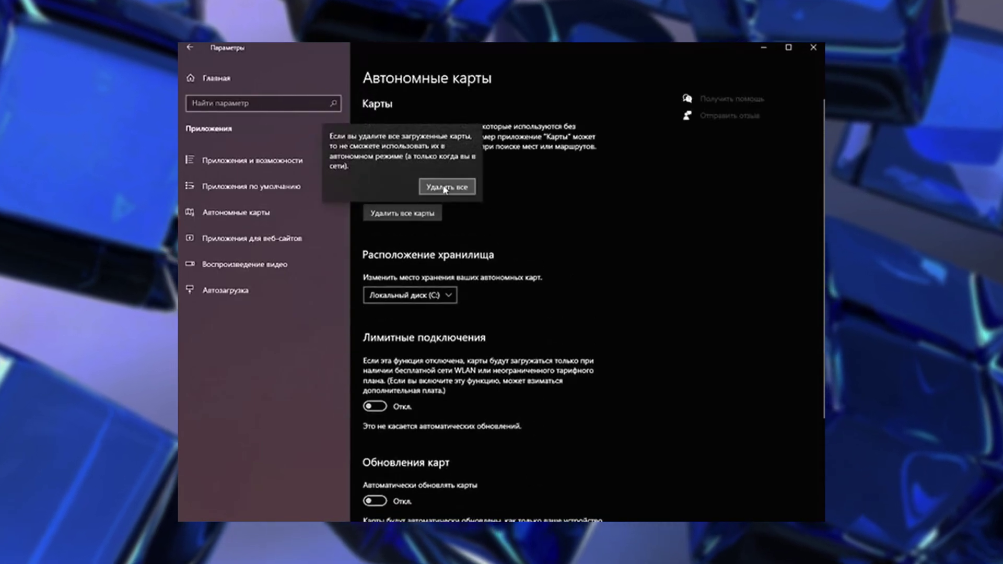
click(457, 188)
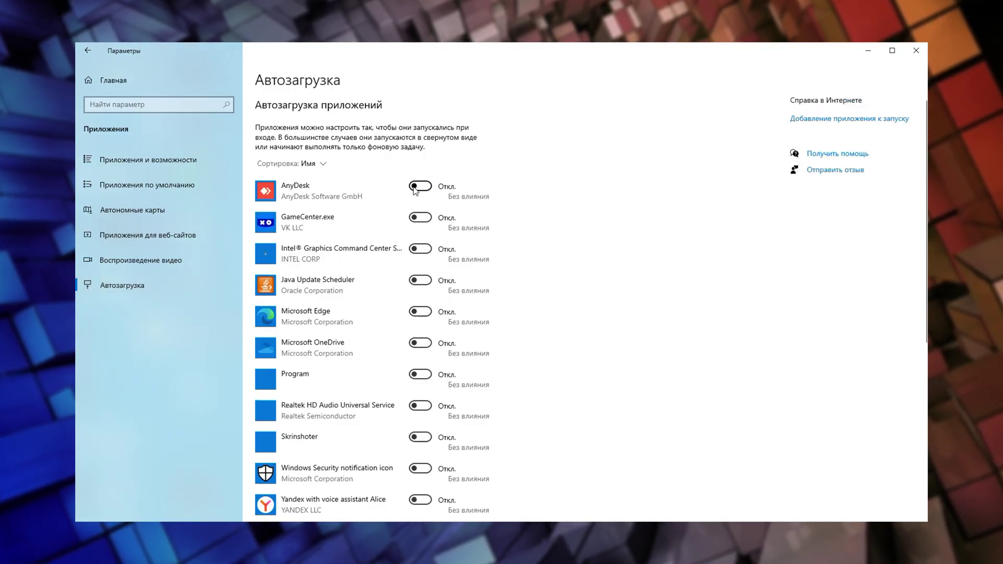
Step: Review the on/off state of every app in the startup list ("Автозагрузка")
scroll(425, 261, down, 6)
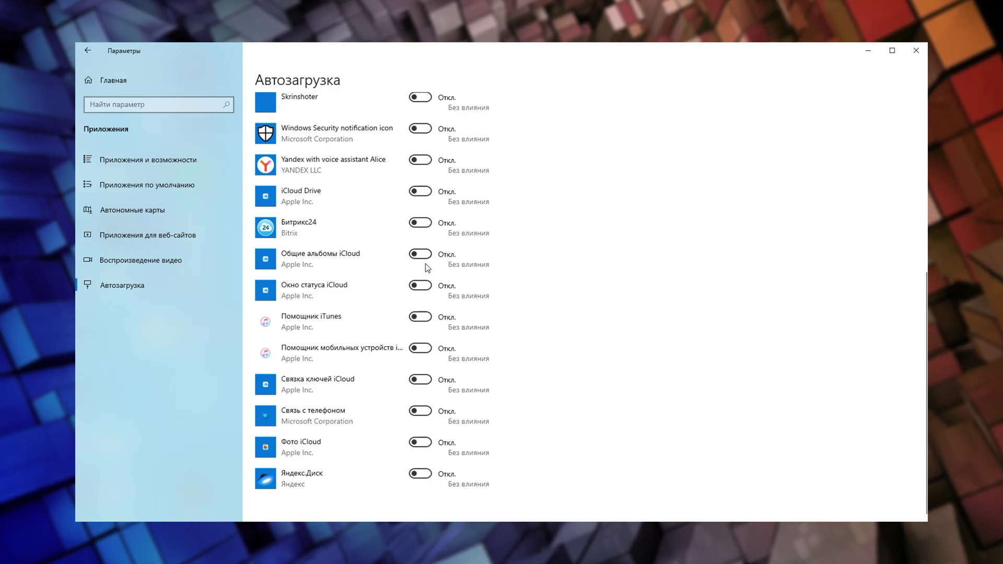
scroll(443, 288, up, 6)
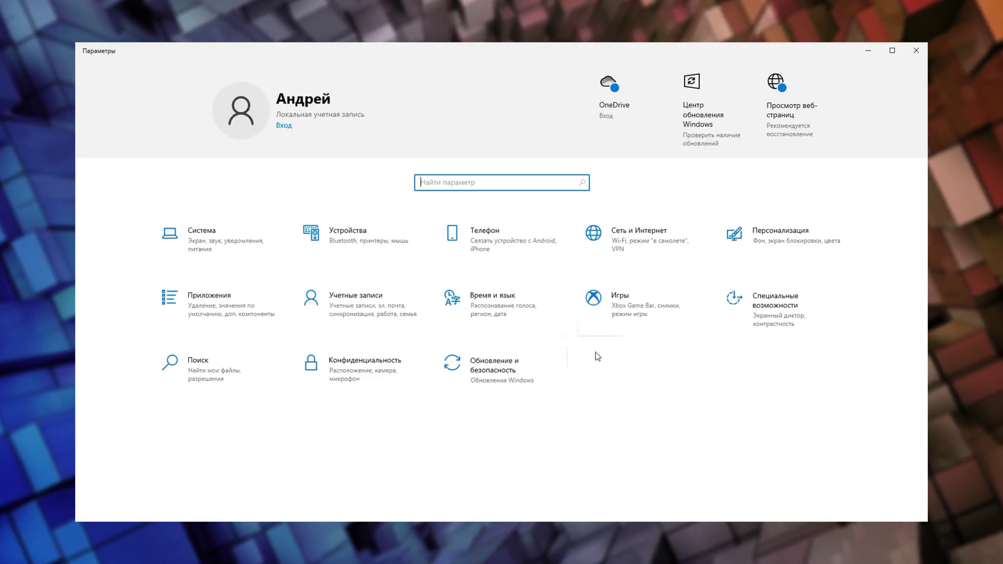
Step: In the gaming settings, turn off Xbox Game Bar and audio recording for game captures, ending on the Game Mode page
click(627, 317)
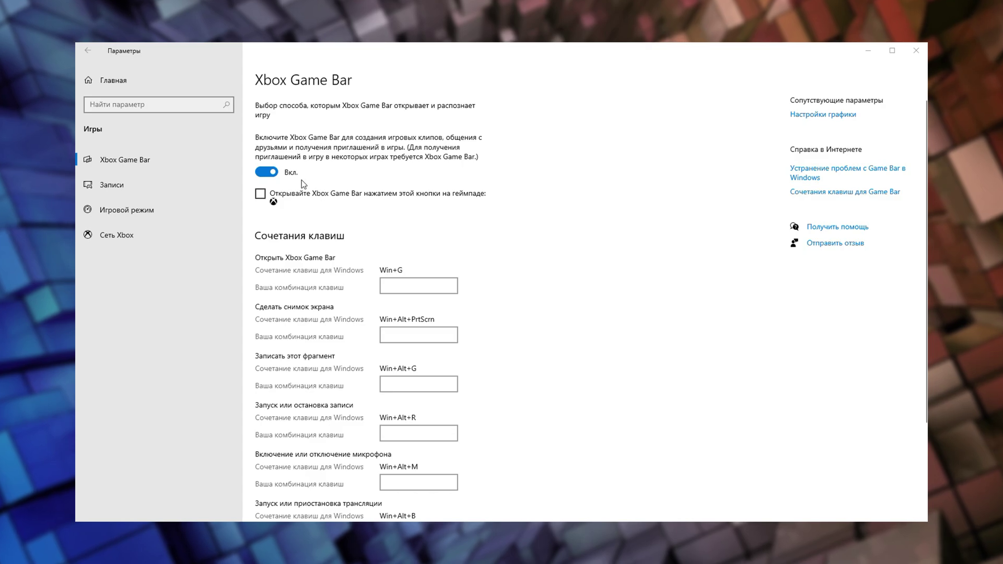
click(268, 172)
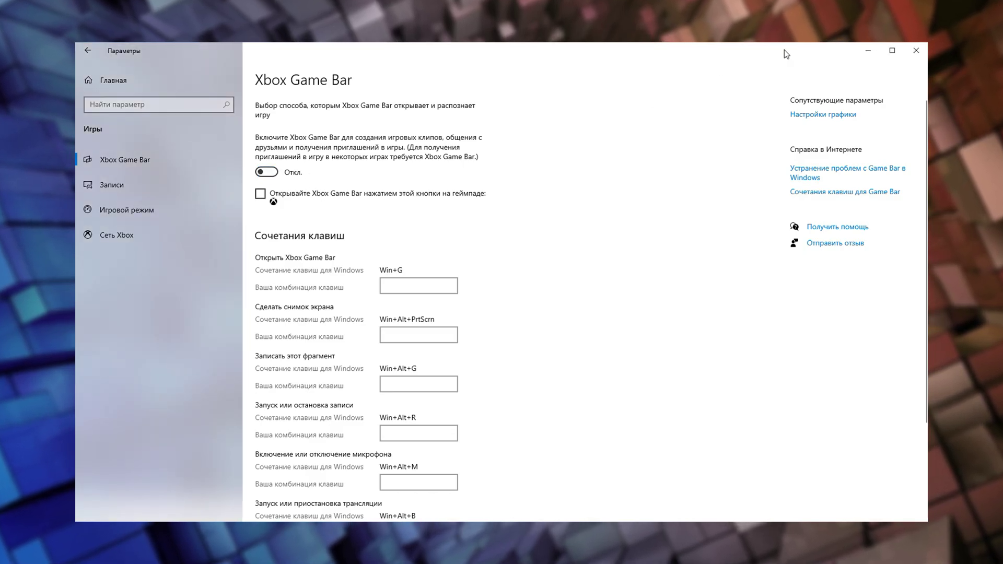
click(79, 183)
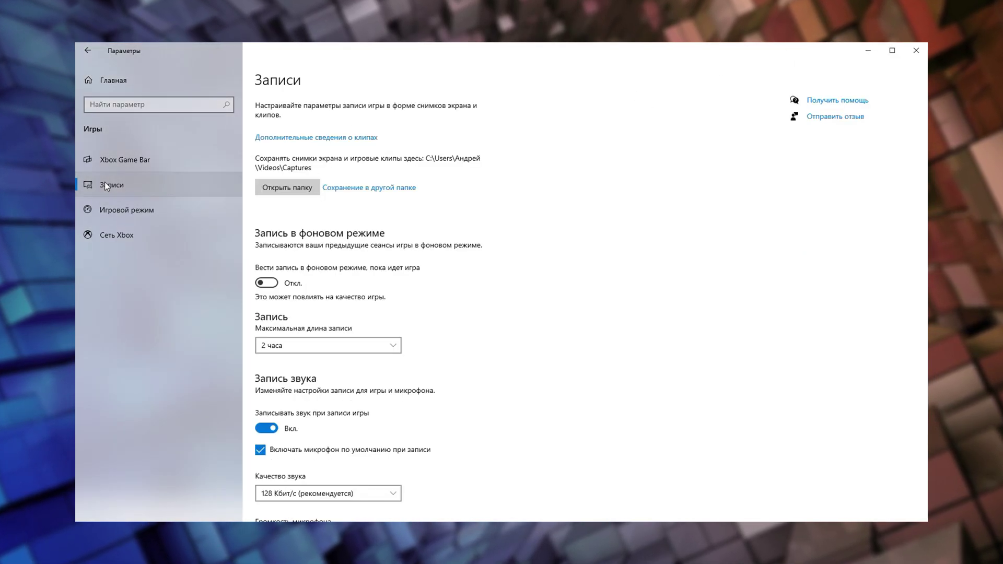
click(263, 429)
scroll(264, 423, down, 3)
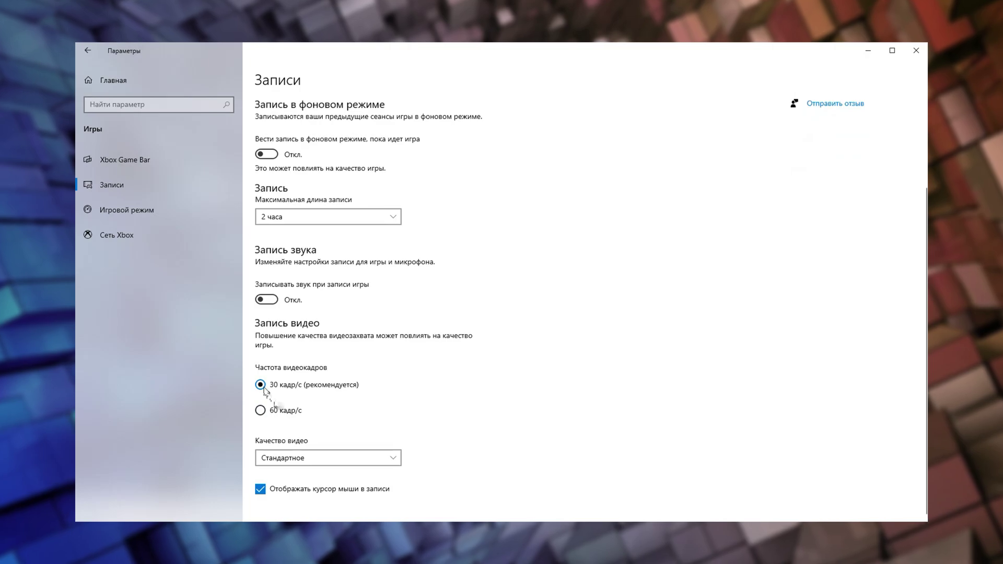
scroll(341, 343, up, 3)
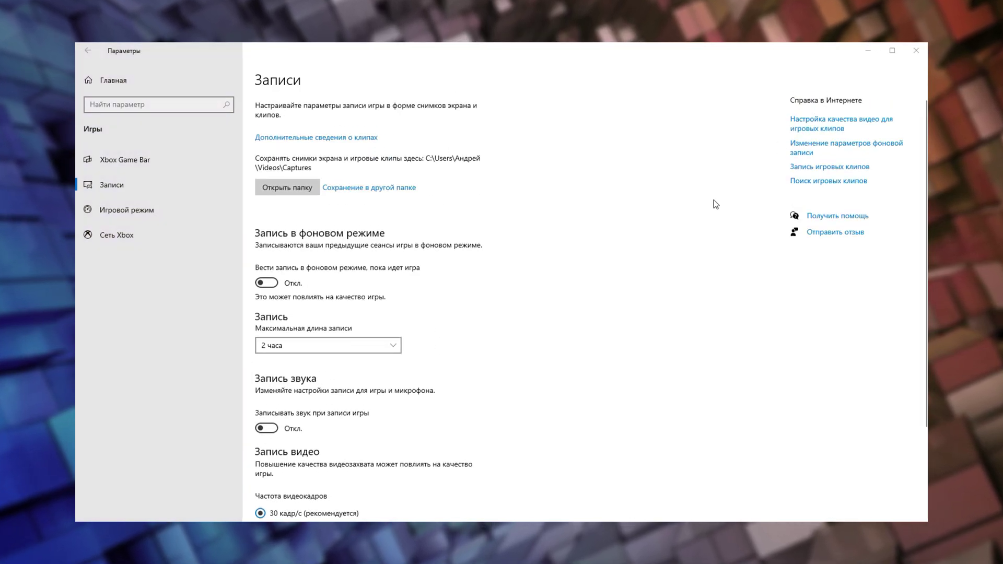
click(123, 214)
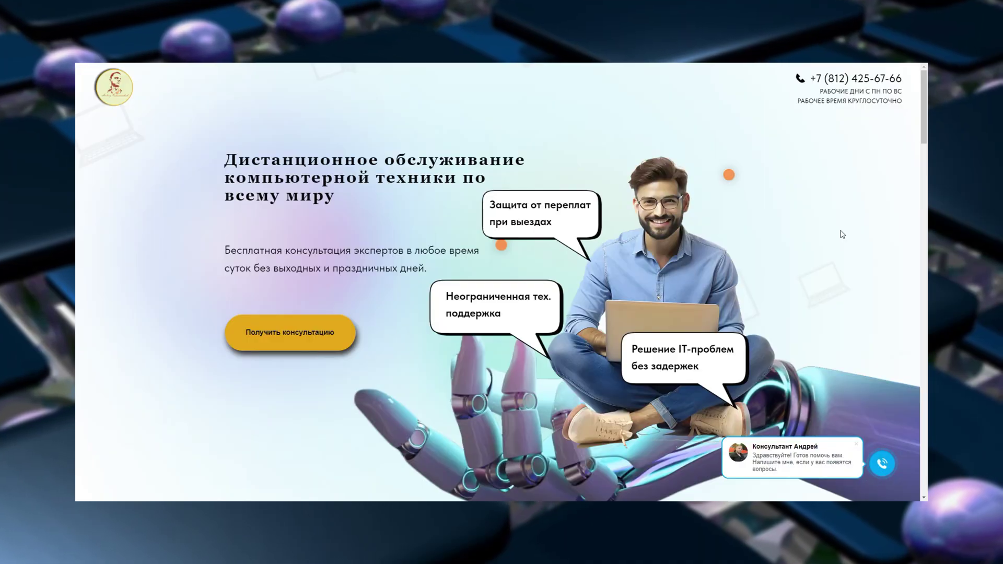
Step: Look through the remote computer service website, covering the AnyDesk connection steps, subscription prices and the services included in each plan
scroll(842, 235, down, 9)
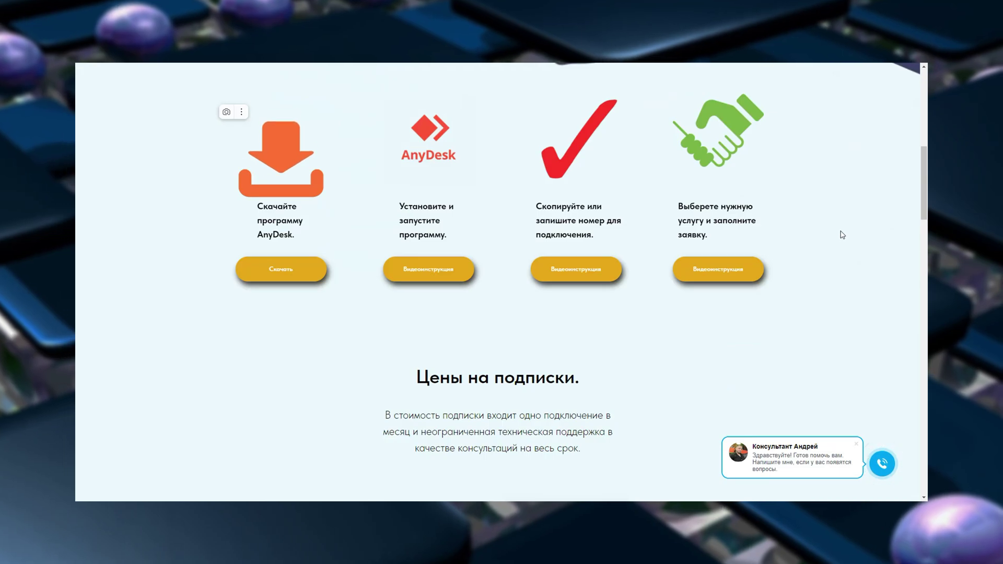
scroll(842, 235, down, 4)
scroll(842, 235, down, 2)
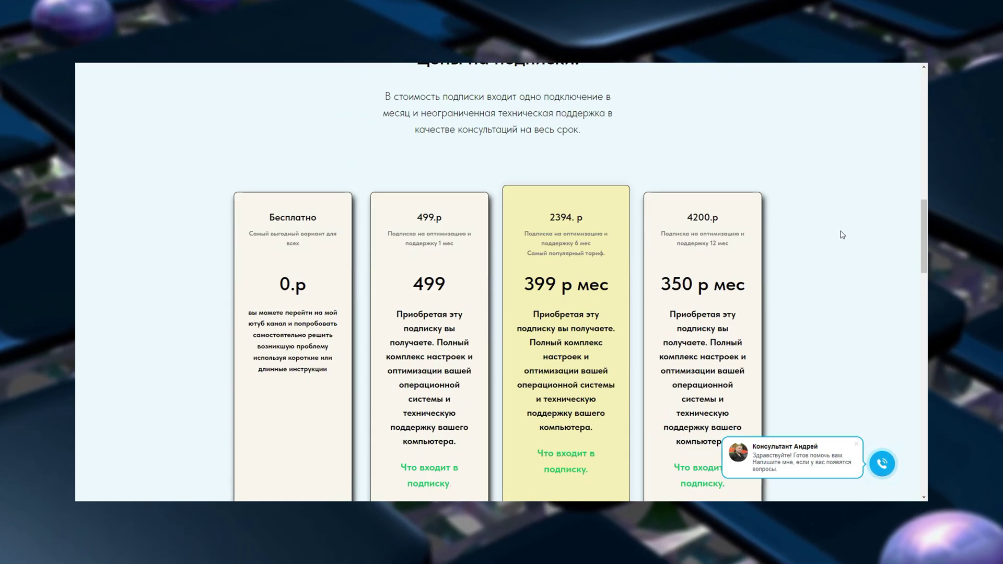
scroll(842, 235, down, 10)
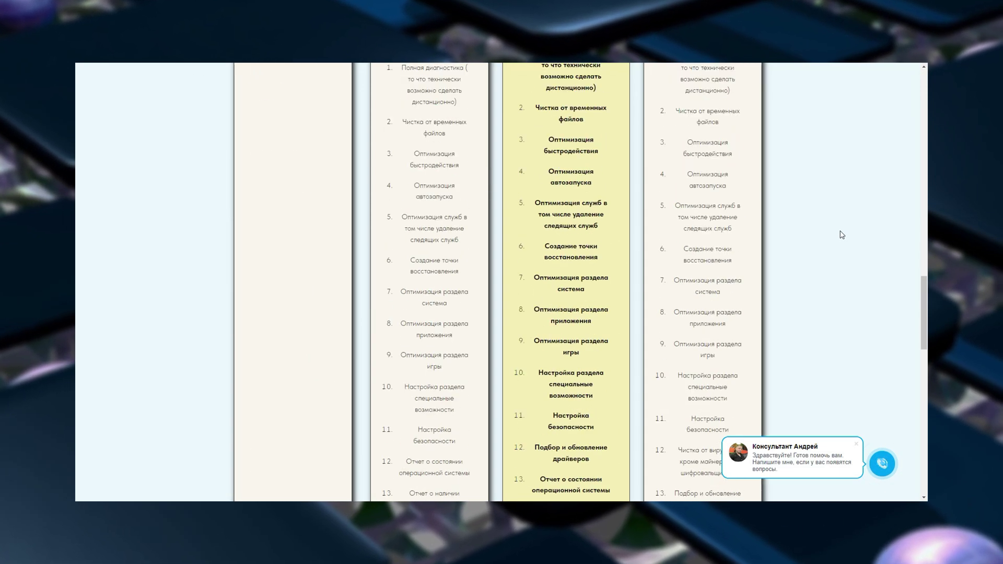
scroll(842, 235, down, 12)
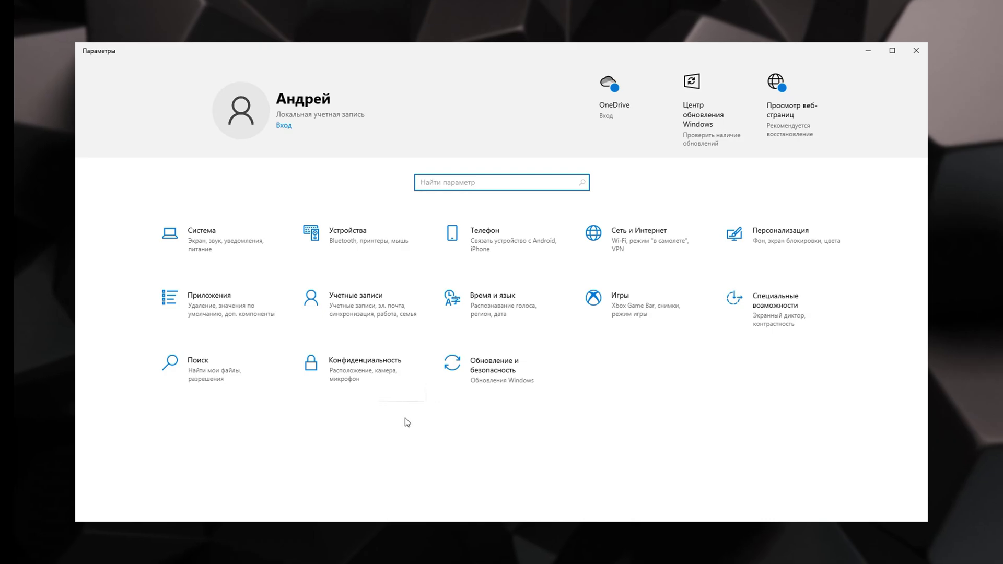
Step: In the Ease of Access display settings, turn off Windows transparency and automatic hiding of scroll bars
click(773, 308)
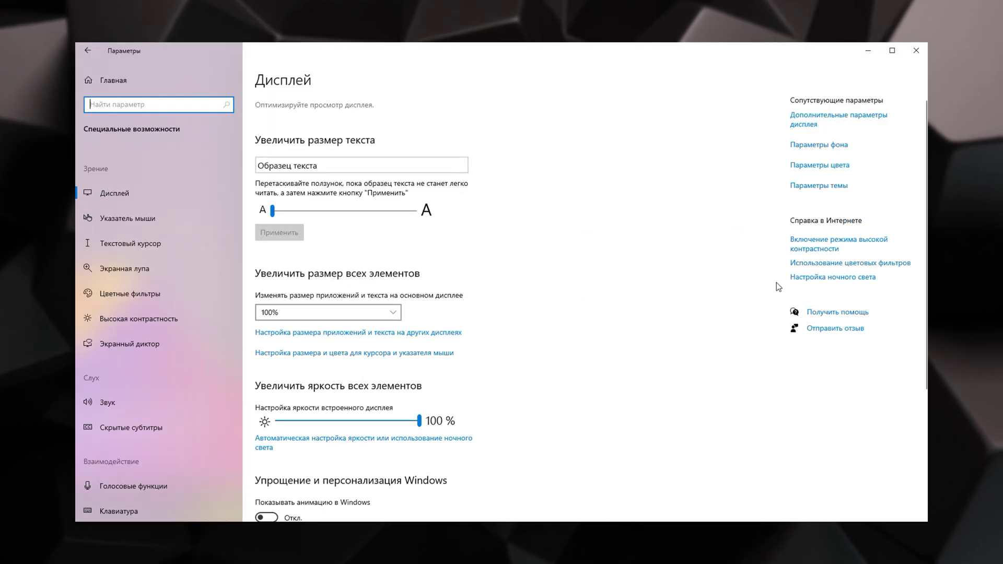
scroll(430, 365, down, 4)
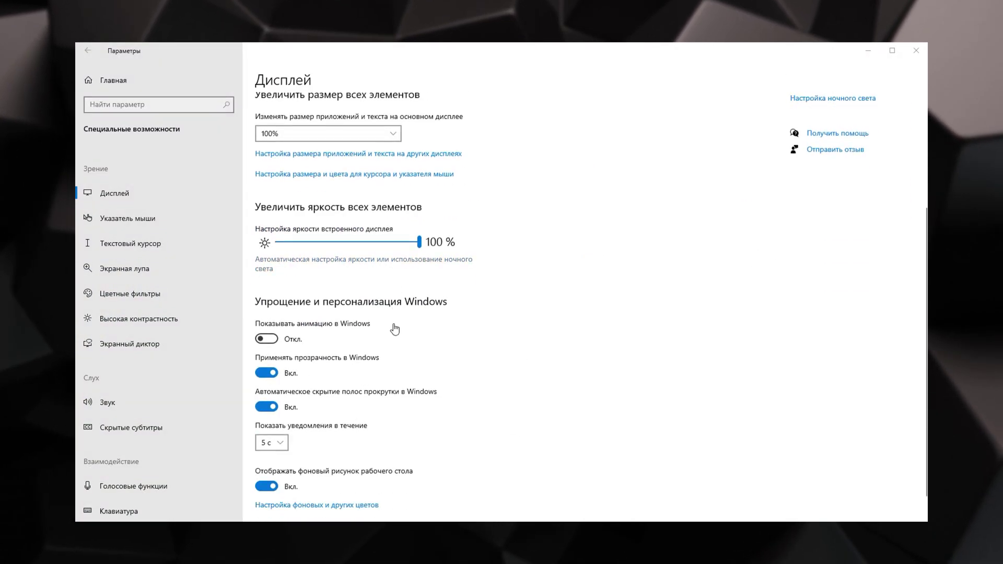
click(266, 343)
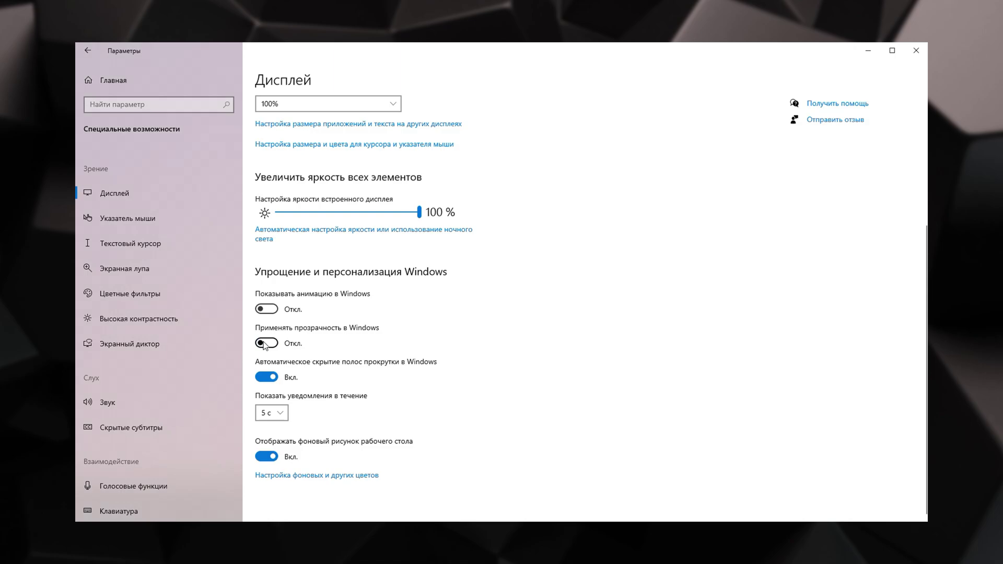
click(267, 377)
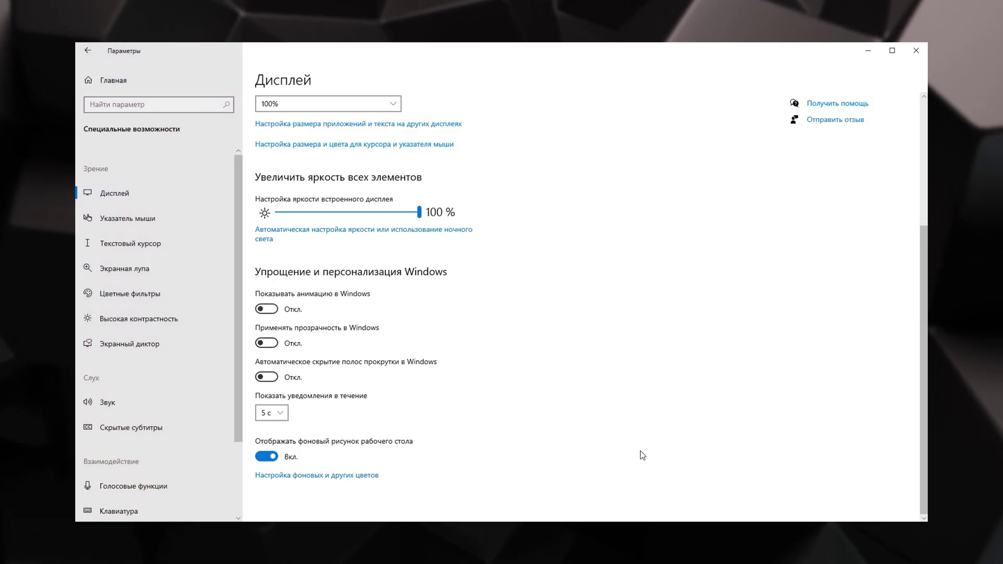
Step: Turn off visual feedback around touch points in the mouse pointer settings and set the text cursor indicator to off
click(128, 225)
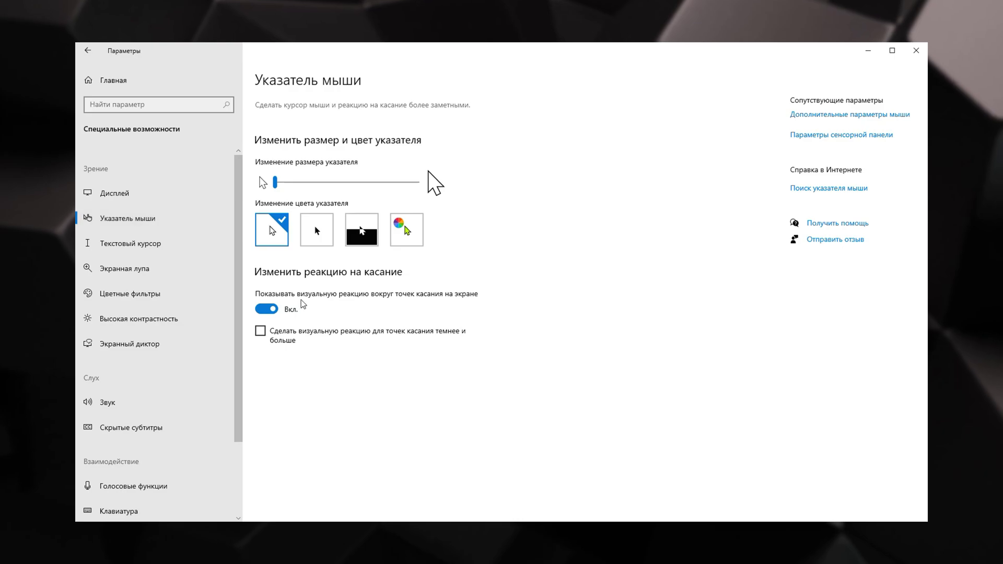
click(265, 309)
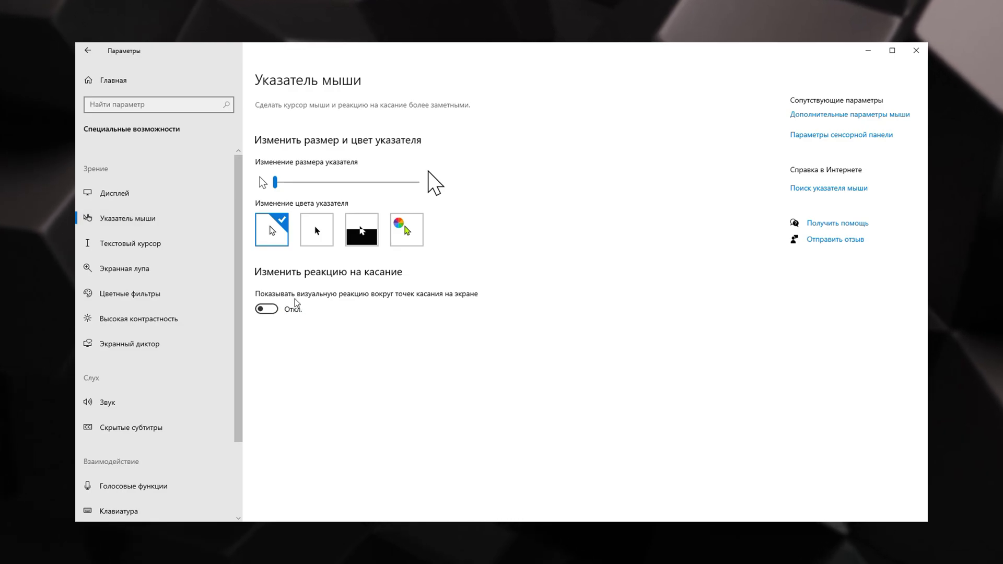
click(130, 243)
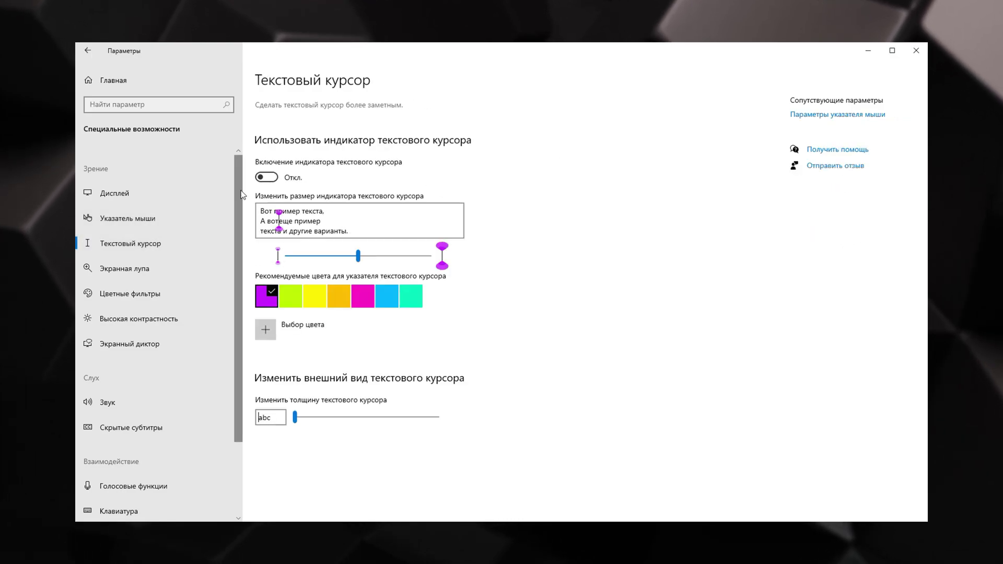
click(268, 177)
Step: In the Magnifier settings, set Magnifier to off and disable smoothing of image and text edges
click(124, 268)
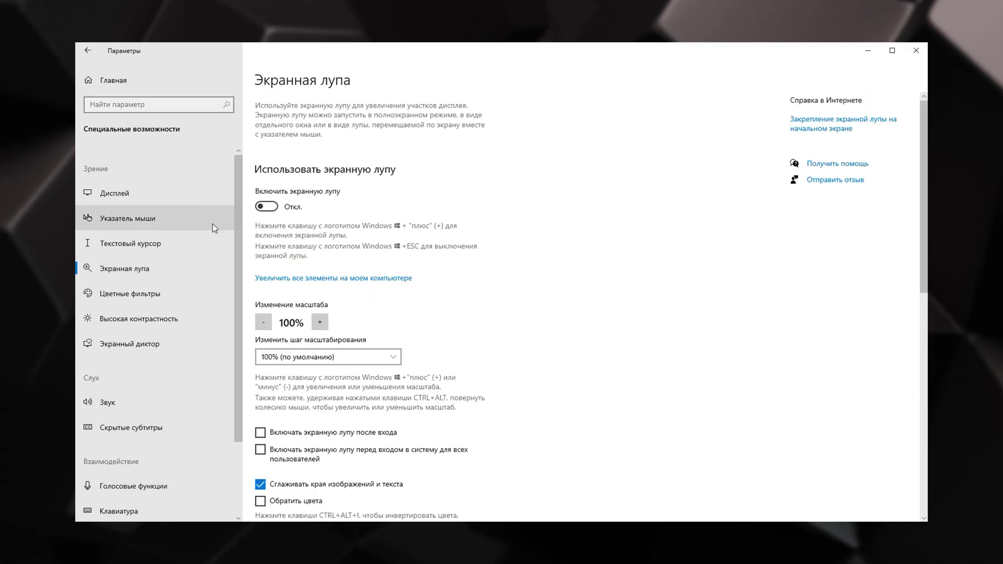
click(266, 205)
key(super+Escape)
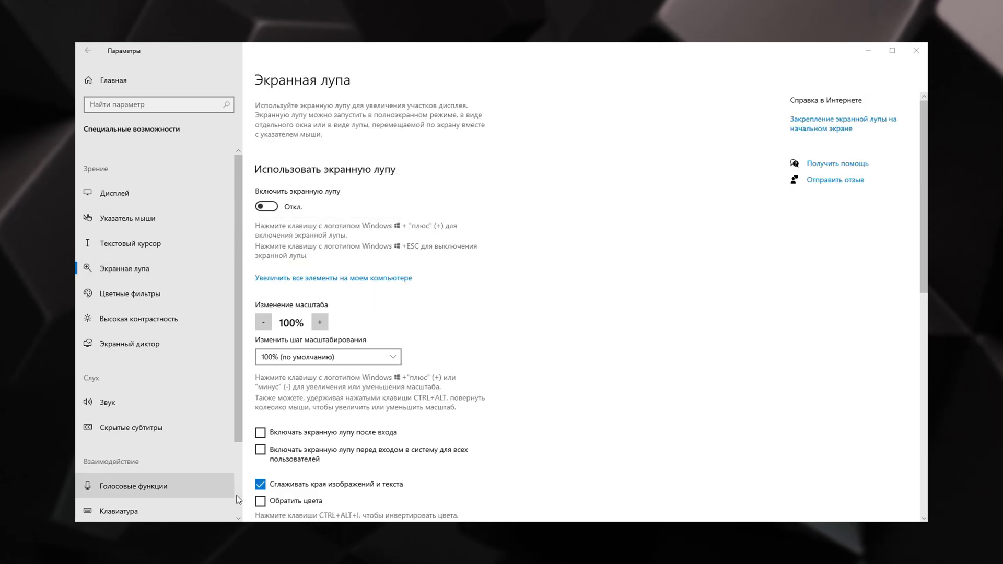
click(260, 483)
scroll(261, 413, down, 5)
click(260, 462)
scroll(462, 355, down, 5)
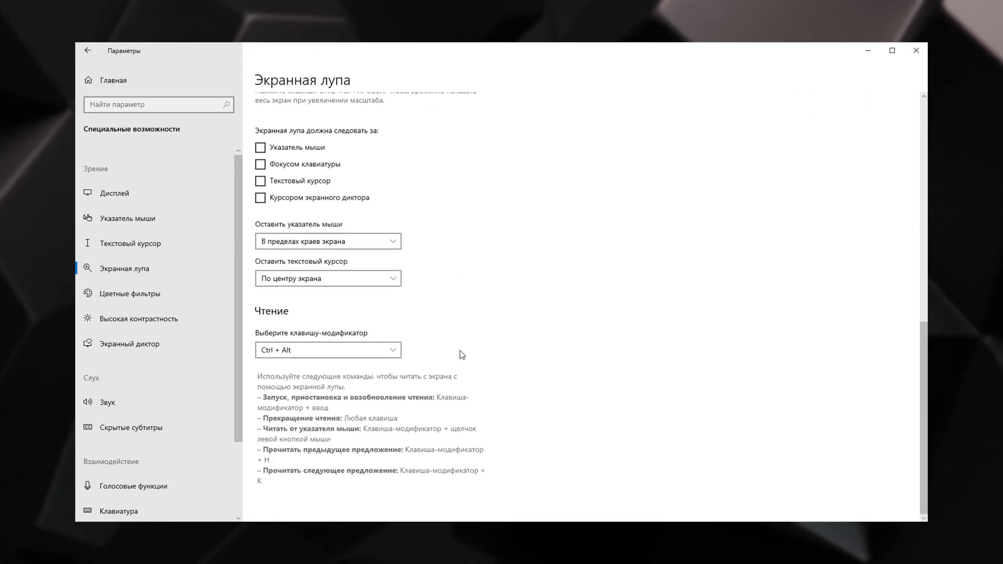
Step: Check the color filter, Narrator, keyboard and mouse options under Ease of Access, and return to the Settings home page
click(137, 295)
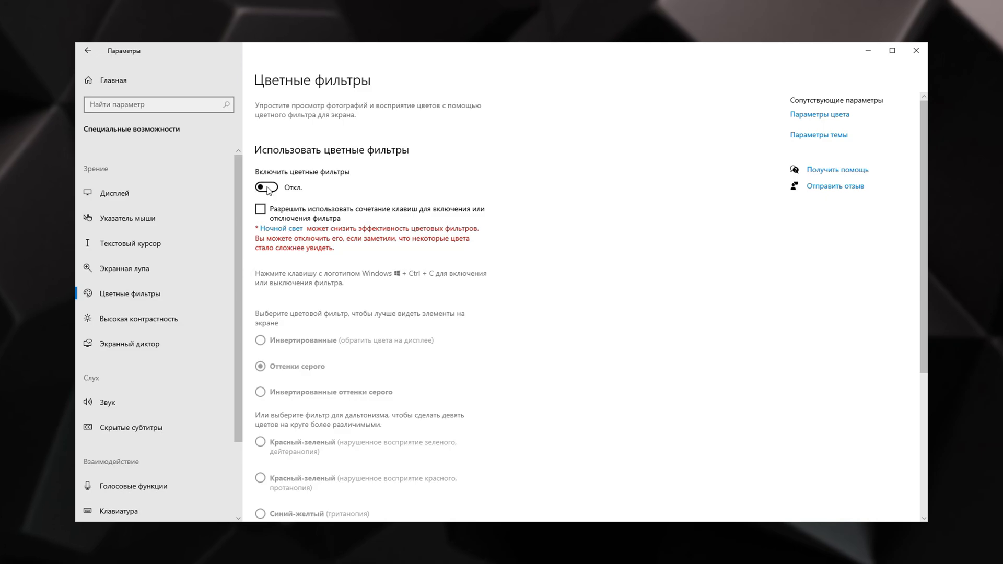
click(130, 344)
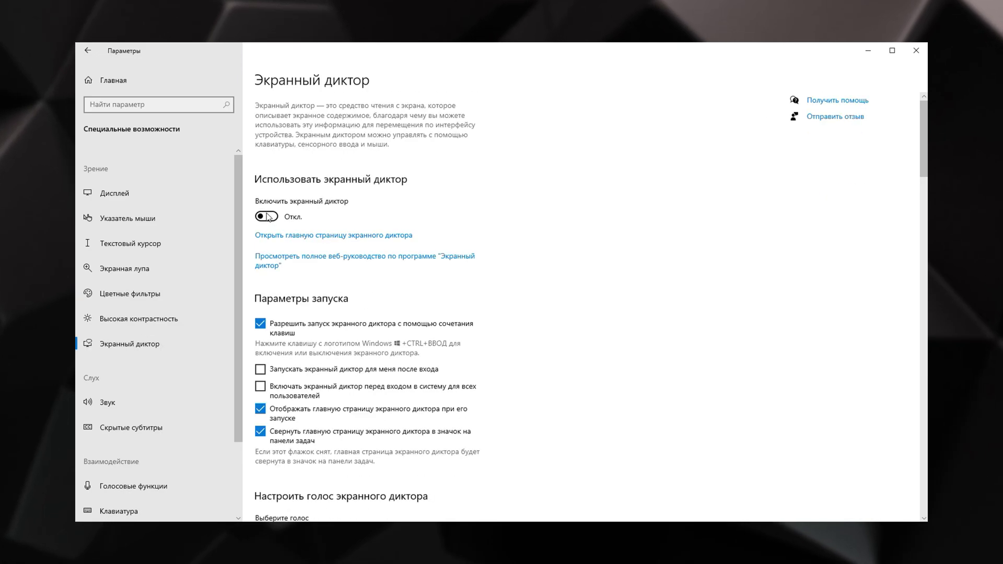
scroll(269, 375, down, 20)
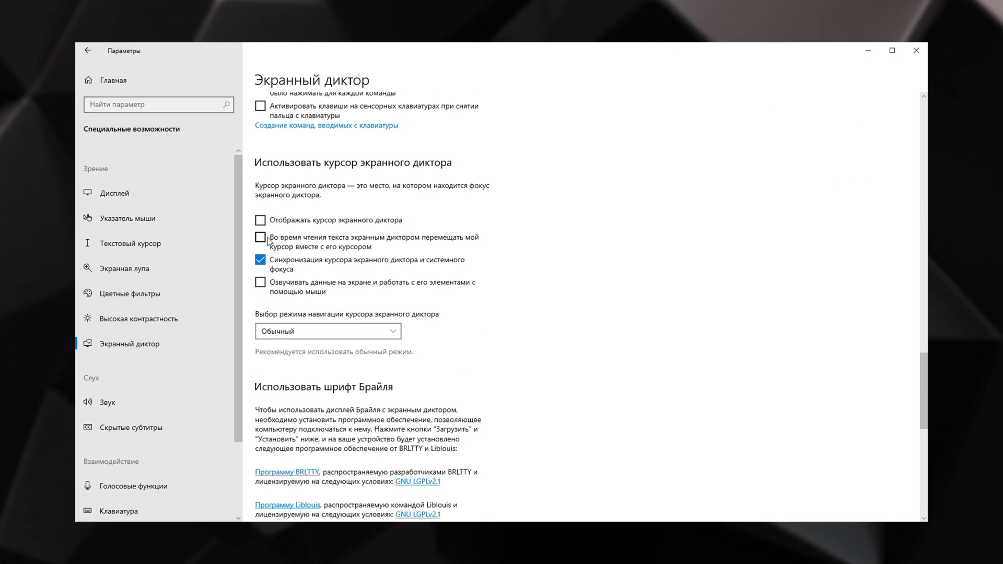
scroll(157, 365, down, 2)
click(109, 415)
scroll(281, 338, down, 15)
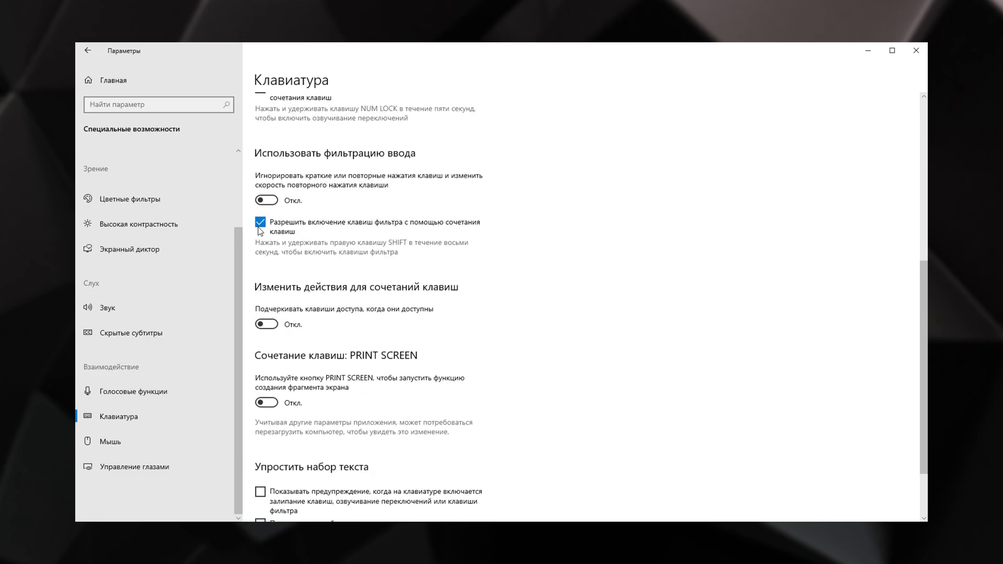
click(113, 442)
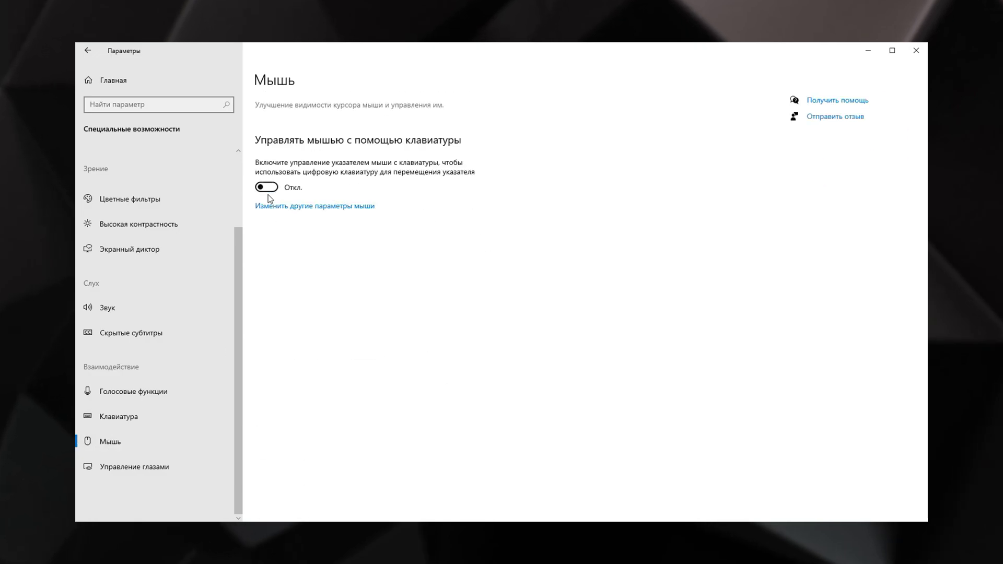
click(87, 50)
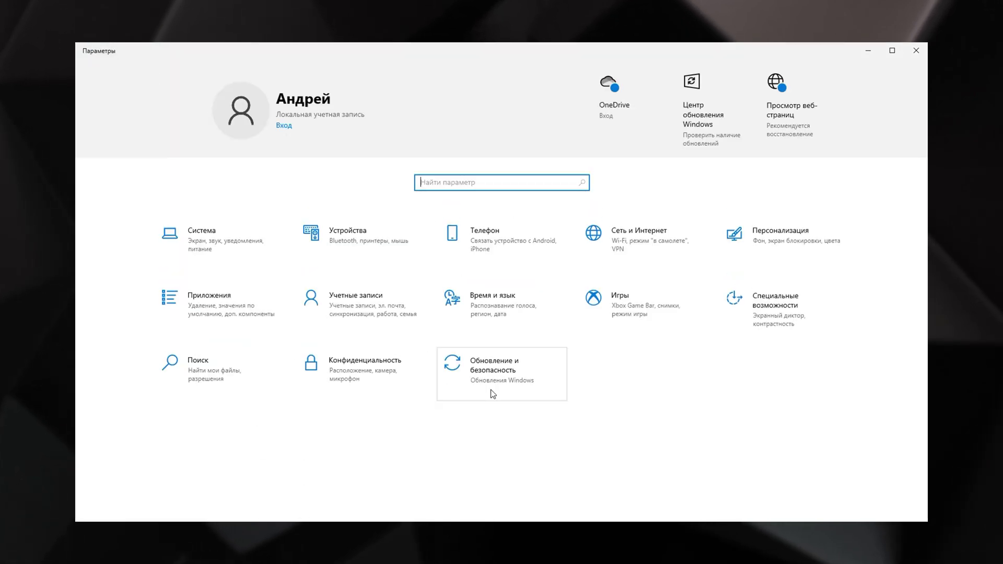
Step: In the privacy settings, turn off online speech recognition and open the inking and typing personalization page
click(352, 365)
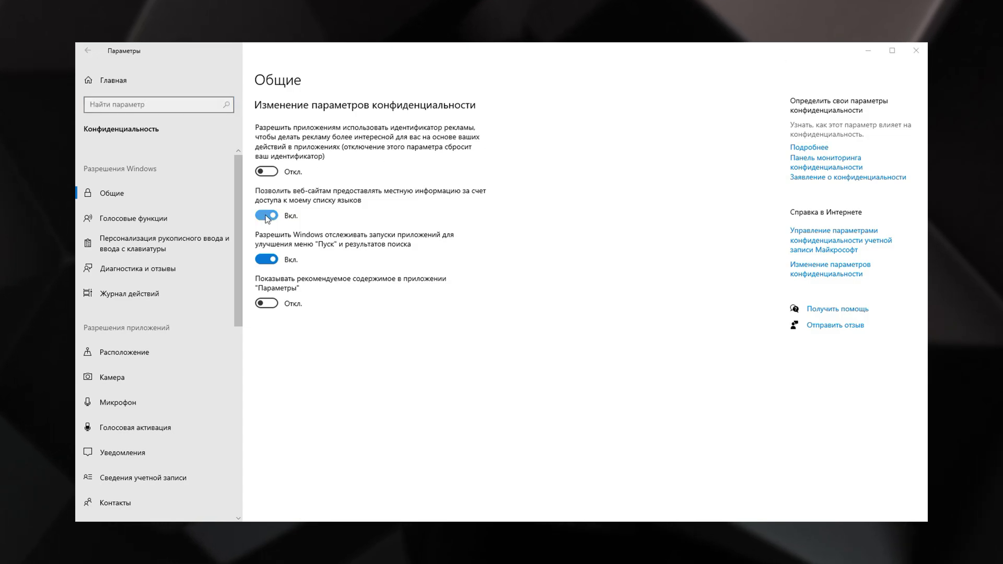
click(140, 219)
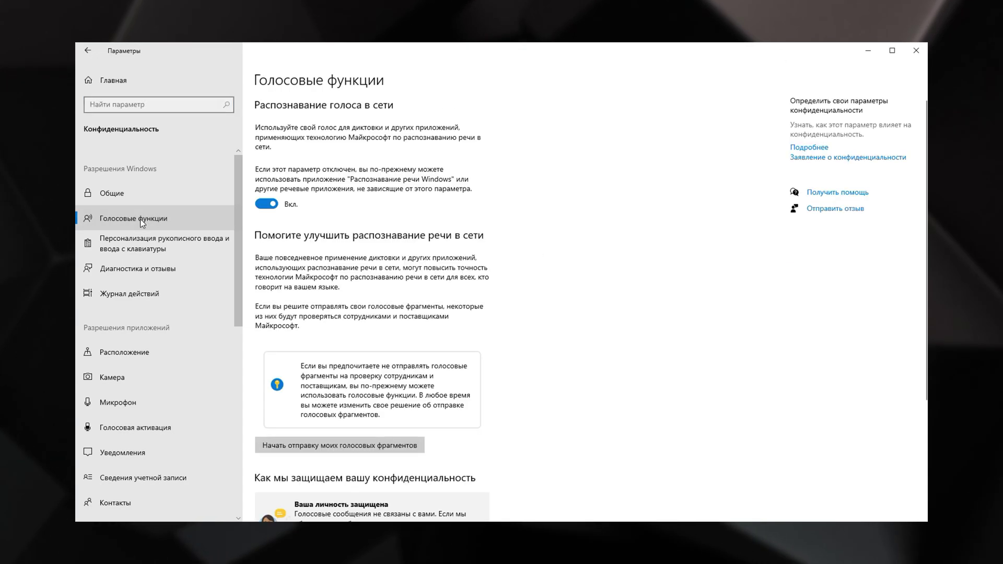
click(267, 206)
click(145, 245)
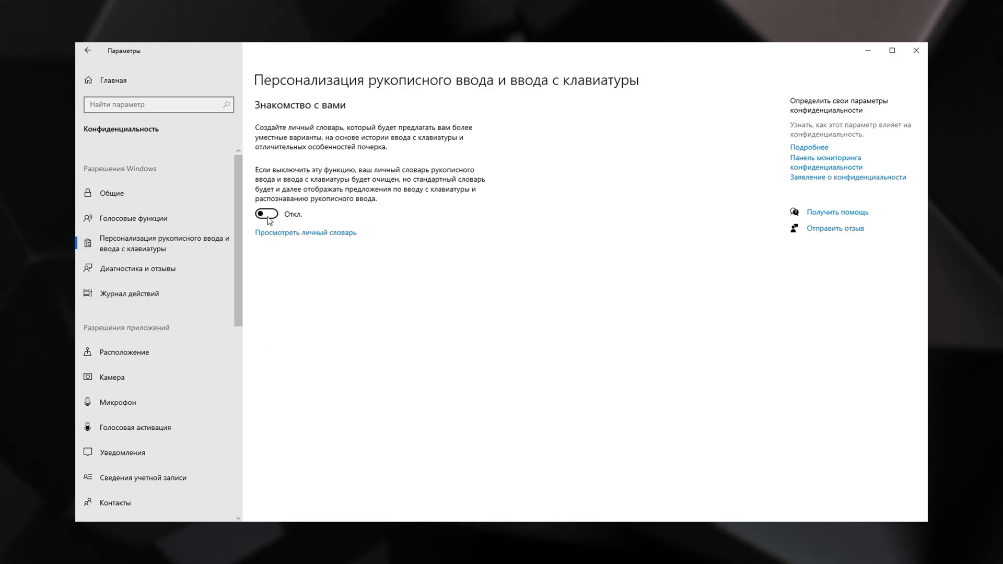
Step: In the diagnostics and feedback privacy settings, set how often Windows asks for feedback to "Никогда" (never)
click(137, 268)
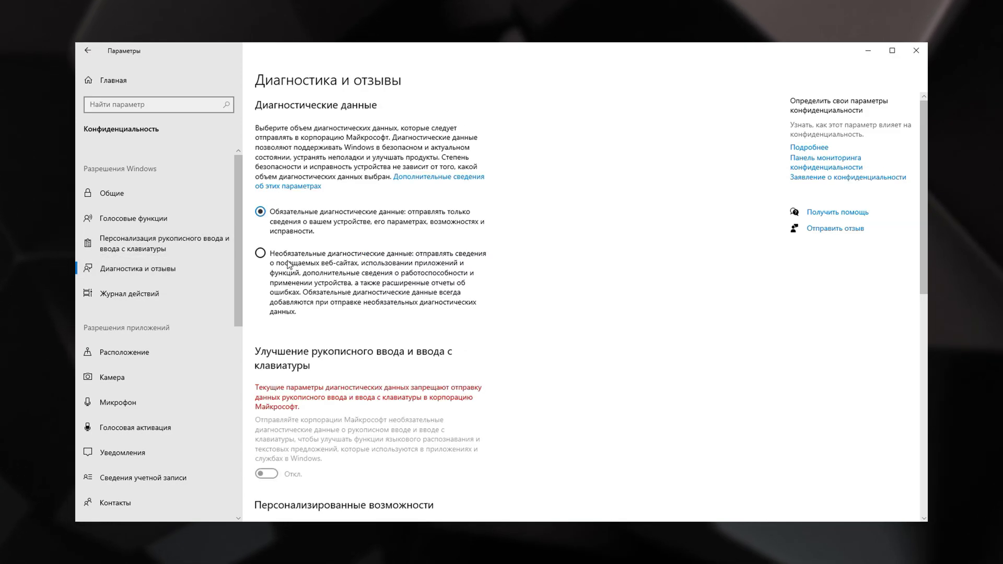
scroll(300, 308, down, 5)
scroll(277, 313, down, 5)
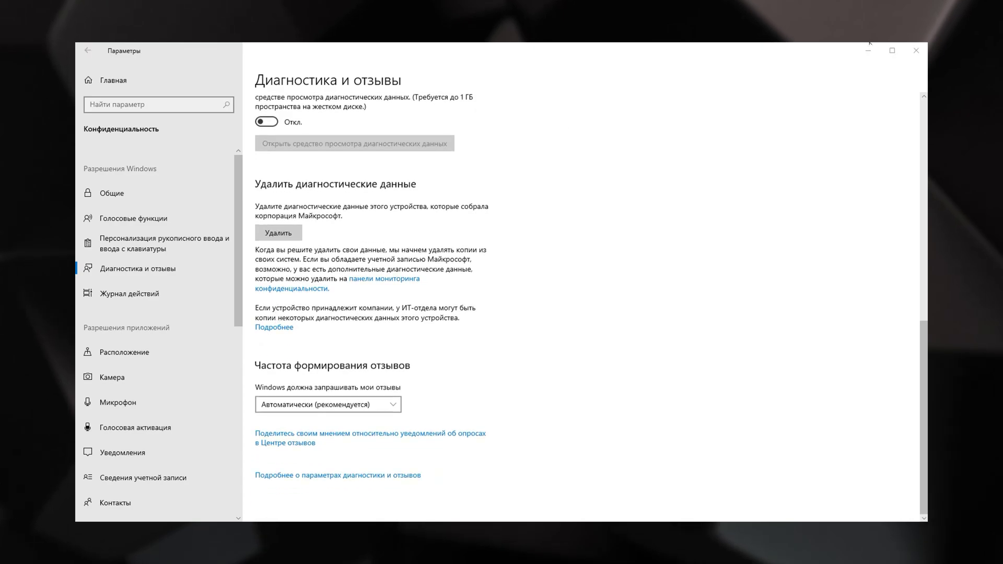
click(370, 408)
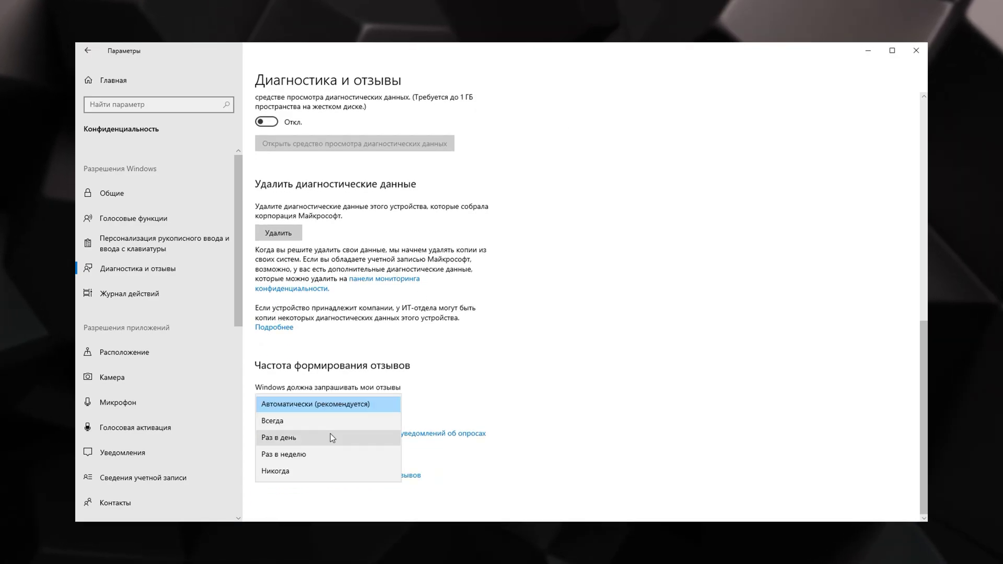
click(287, 472)
Step: Disable storing the activity history on this device and sending it to Microsoft, and clear the existing activity history
click(126, 293)
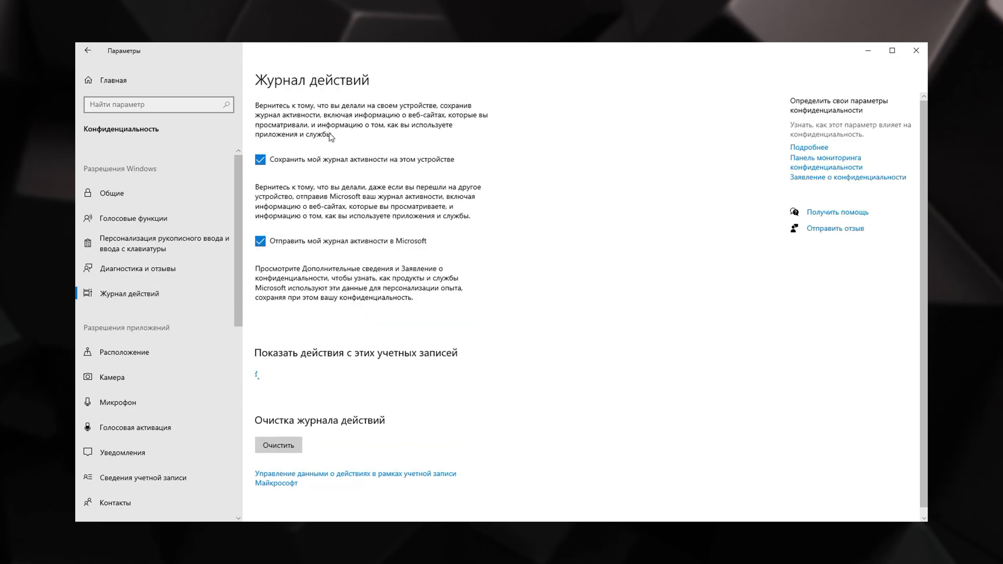
click(286, 448)
click(249, 424)
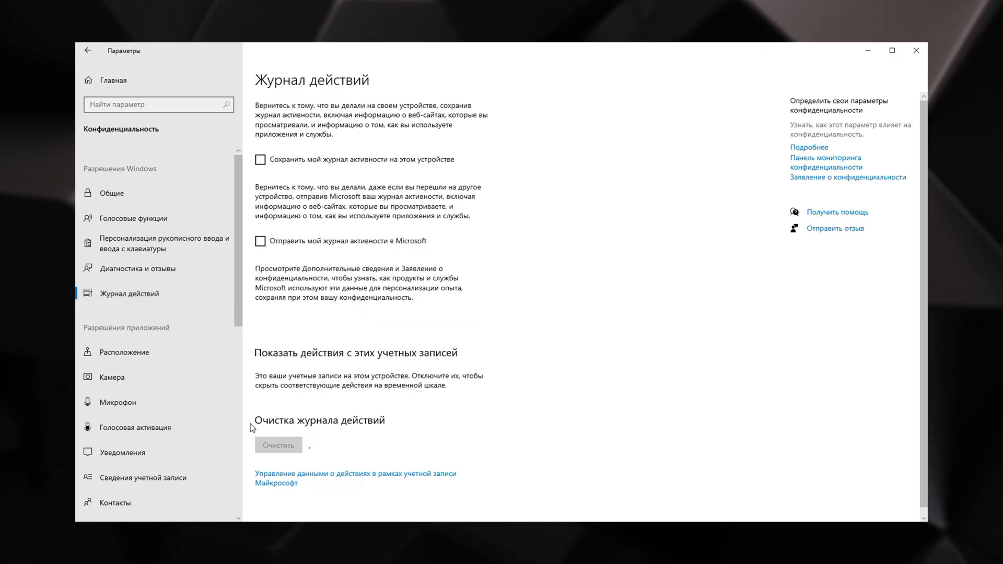
Step: Check the device's location access setting, clear the location history, and review the apps' location permissions
click(123, 349)
click(286, 261)
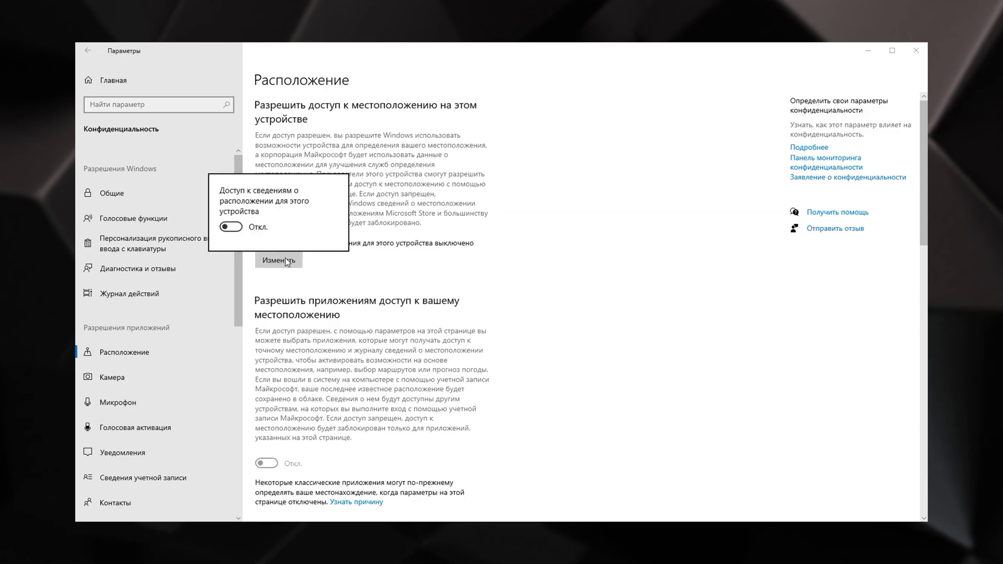
click(336, 275)
scroll(337, 278, down, 10)
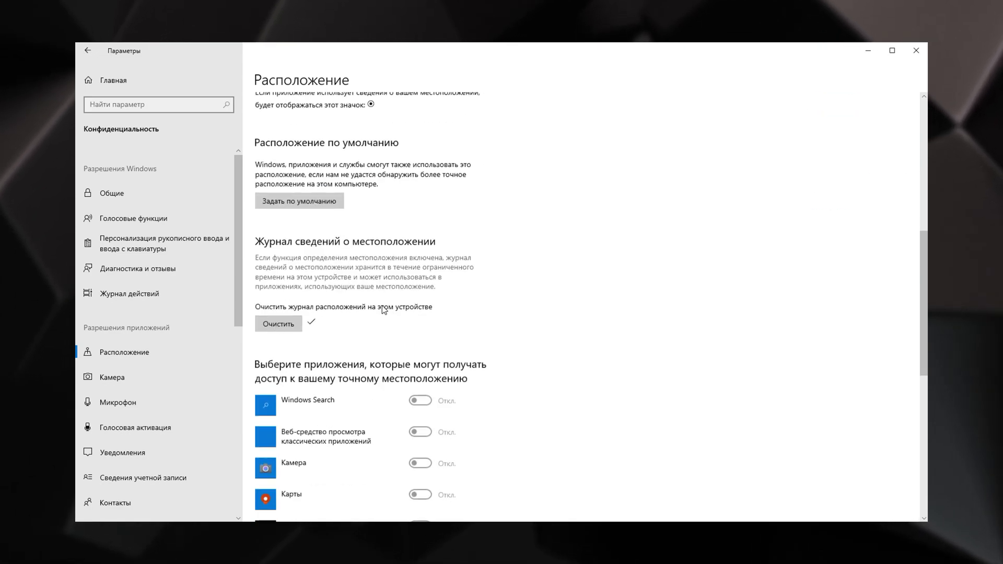
scroll(487, 331, down, 8)
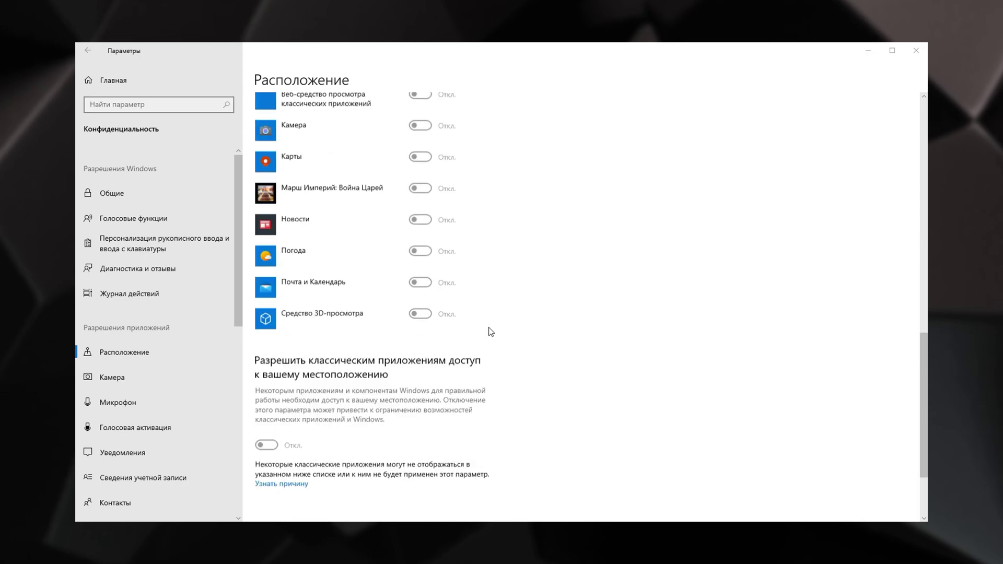
Step: Turn off app access to the camera and review which apps are allowed to use the microphone
click(112, 378)
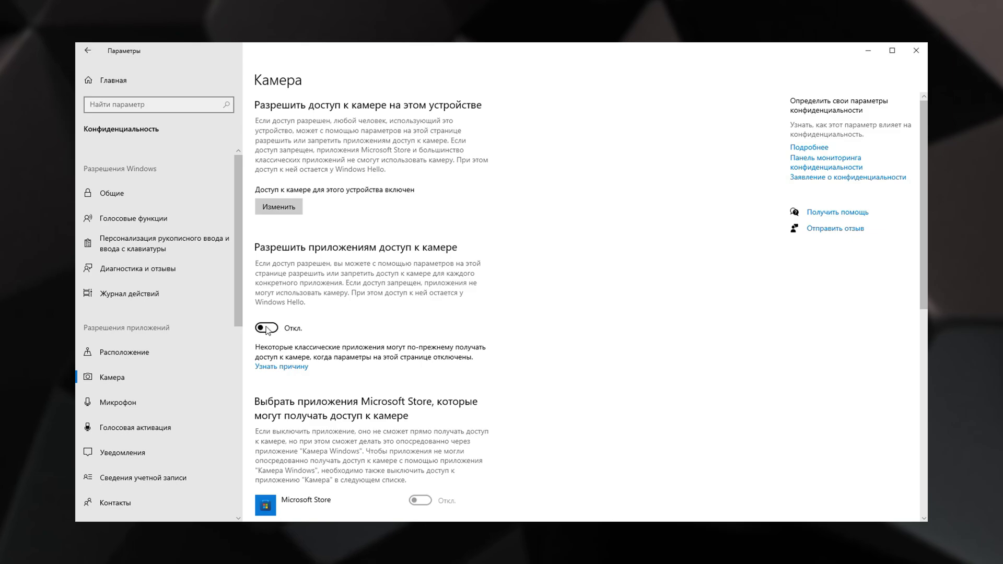
click(119, 402)
scroll(284, 298, down, 6)
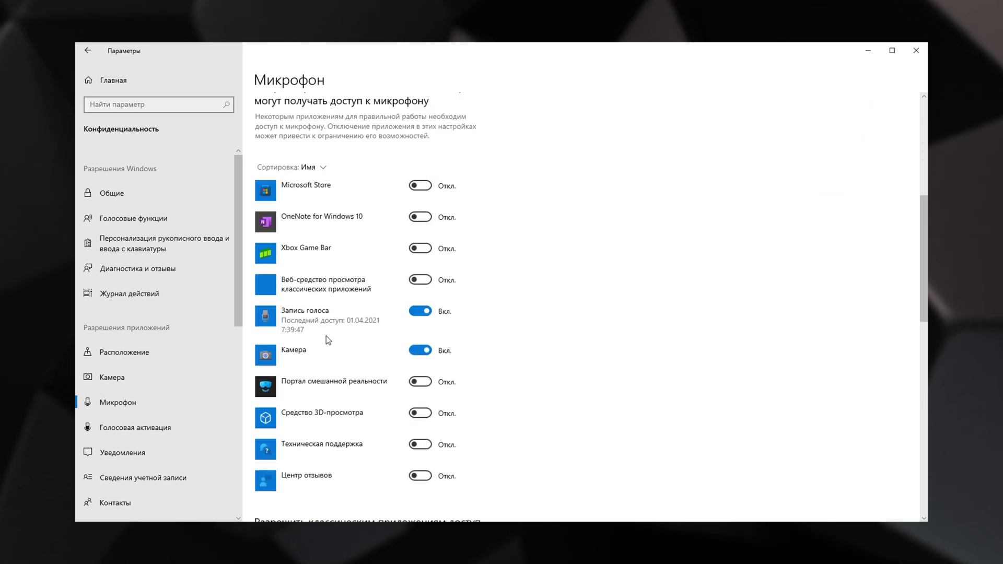
scroll(326, 336, down, 12)
scroll(325, 337, up, 20)
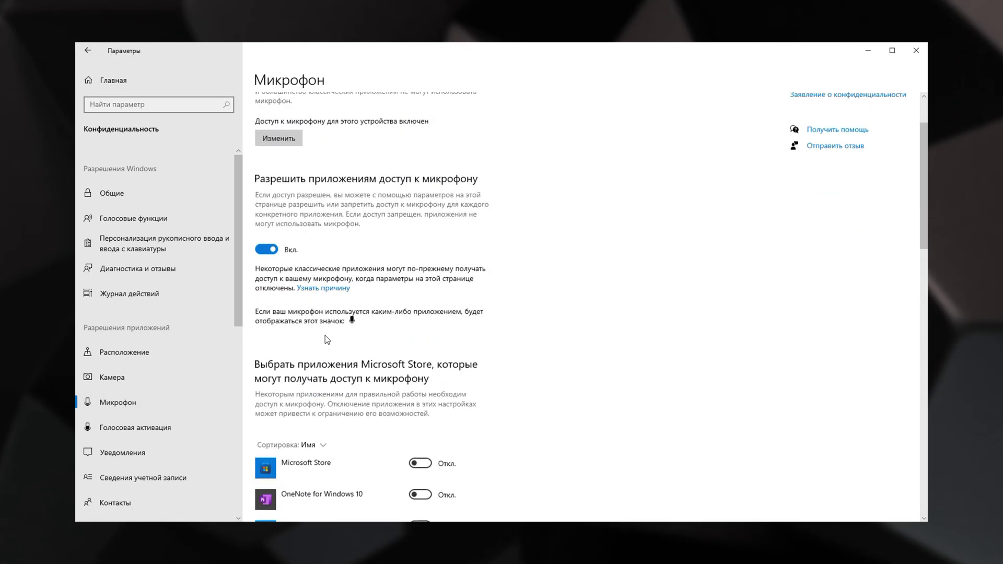
Step: Check the voice activation options, including those for Cortana, and the device's access setting for notifications
click(153, 429)
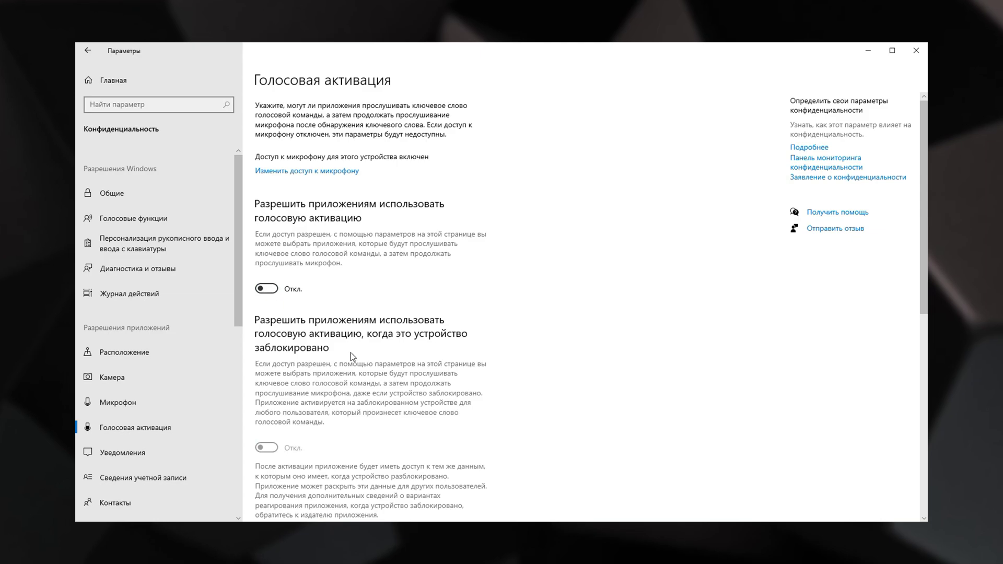
scroll(360, 340, down, 10)
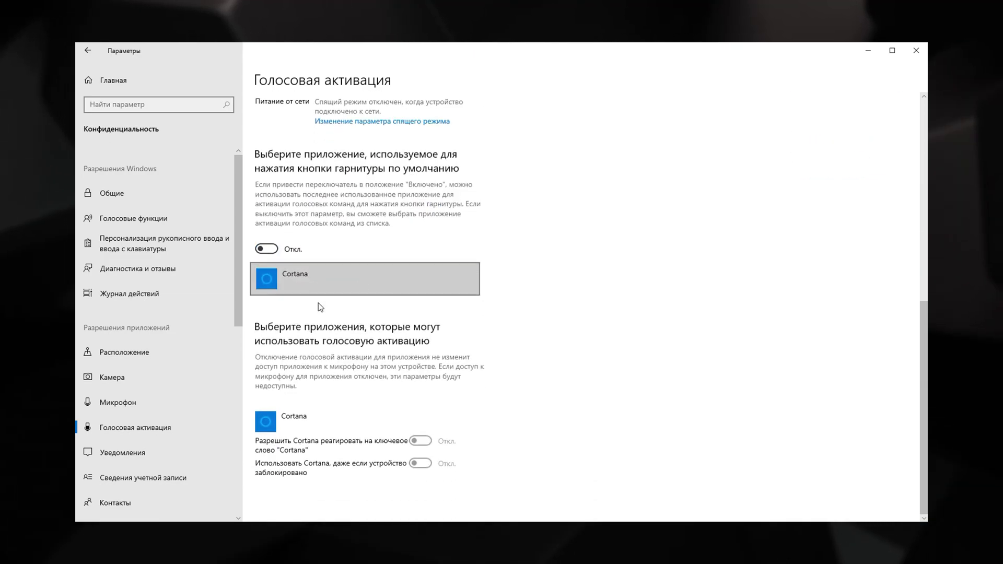
click(111, 453)
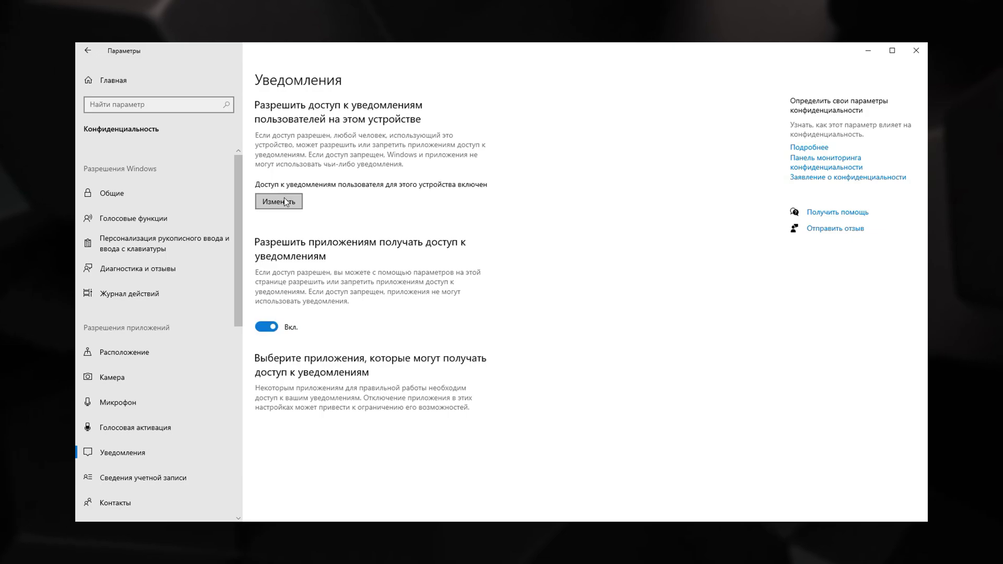
click(286, 201)
click(284, 202)
Step: Turn off app access to account information and check the contacts and calendar permissions
click(143, 477)
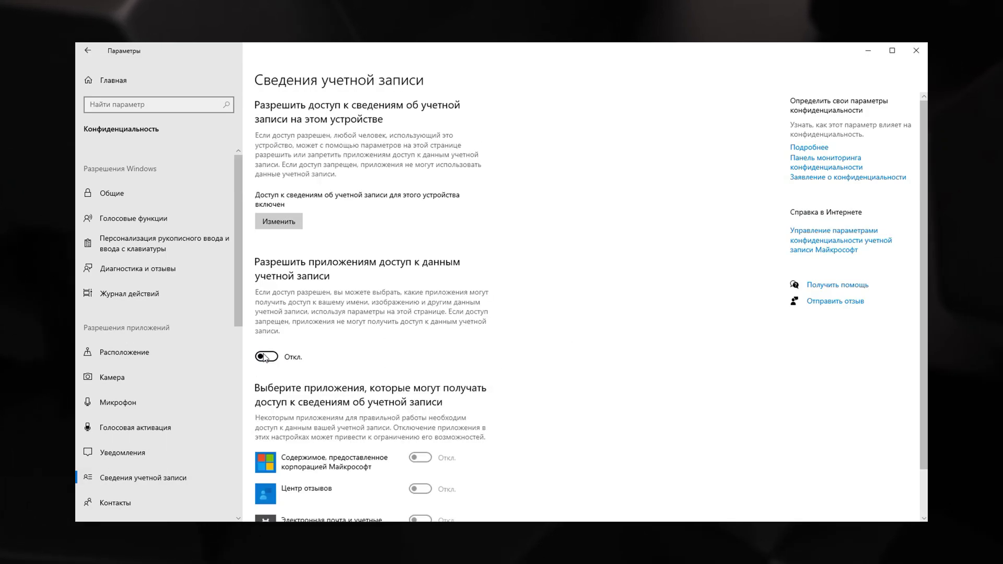
scroll(148, 376, down, 5)
click(115, 277)
click(131, 307)
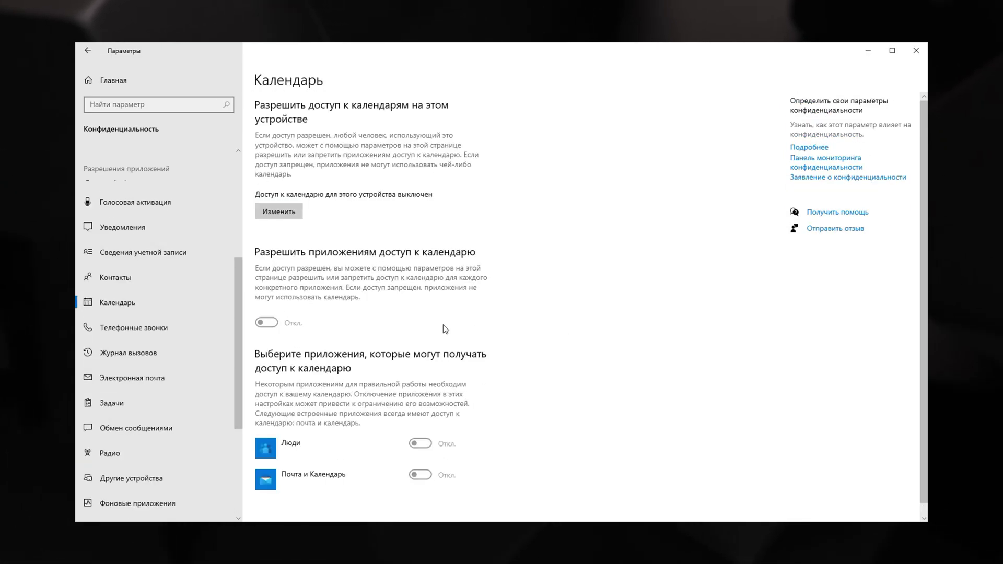
Step: Go through the privacy permissions for phone calls, call history, email and tasks
click(134, 327)
click(278, 296)
click(128, 352)
click(278, 214)
click(132, 378)
click(266, 337)
click(112, 403)
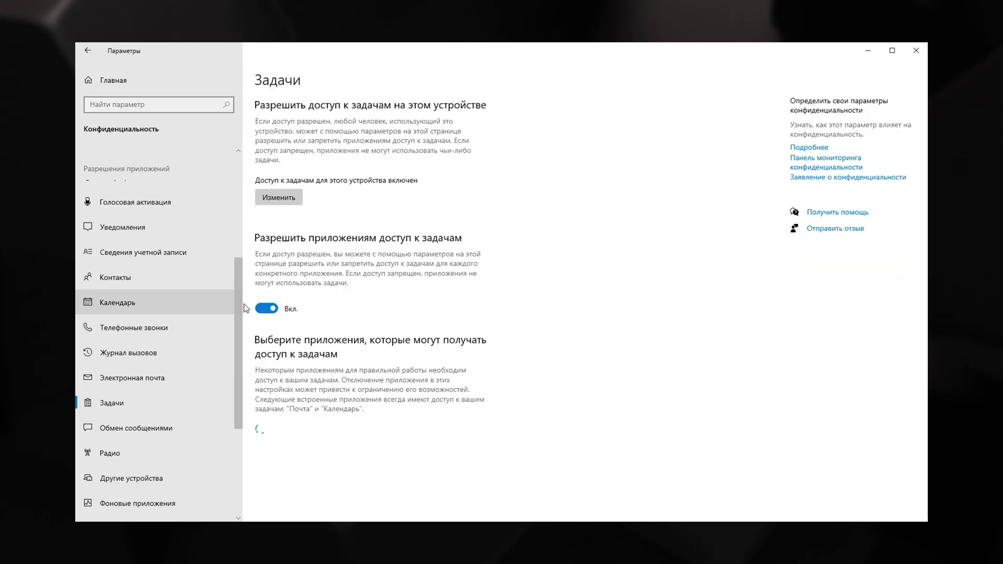
Step: Check the privacy permissions for messaging, radios, other devices and background apps
click(136, 428)
click(110, 453)
click(131, 478)
scroll(131, 470, down, 3)
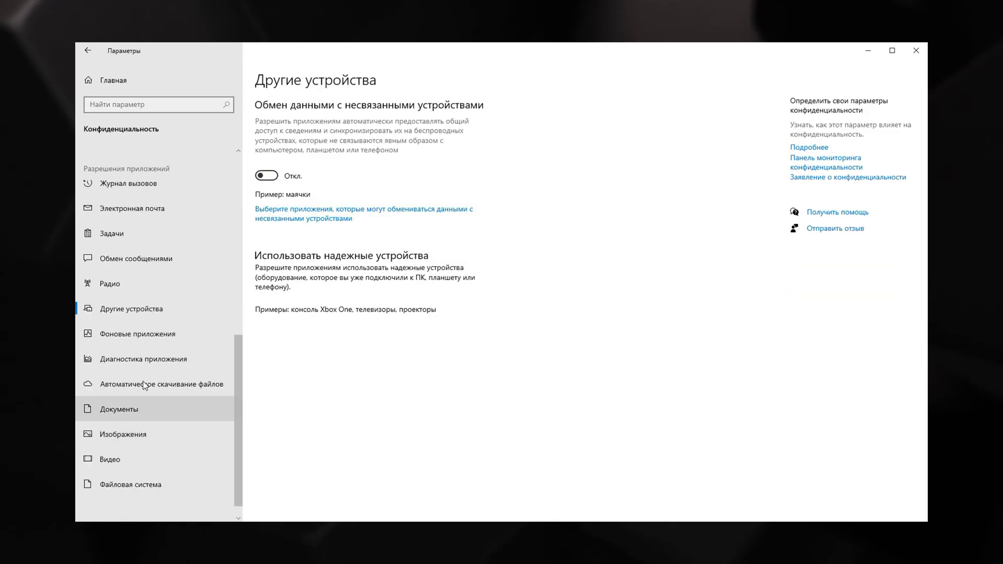
click(137, 334)
Step: Check the privacy permissions for app diagnostics, documents and automatic file downloads
click(143, 359)
click(278, 220)
click(119, 409)
click(278, 221)
click(162, 384)
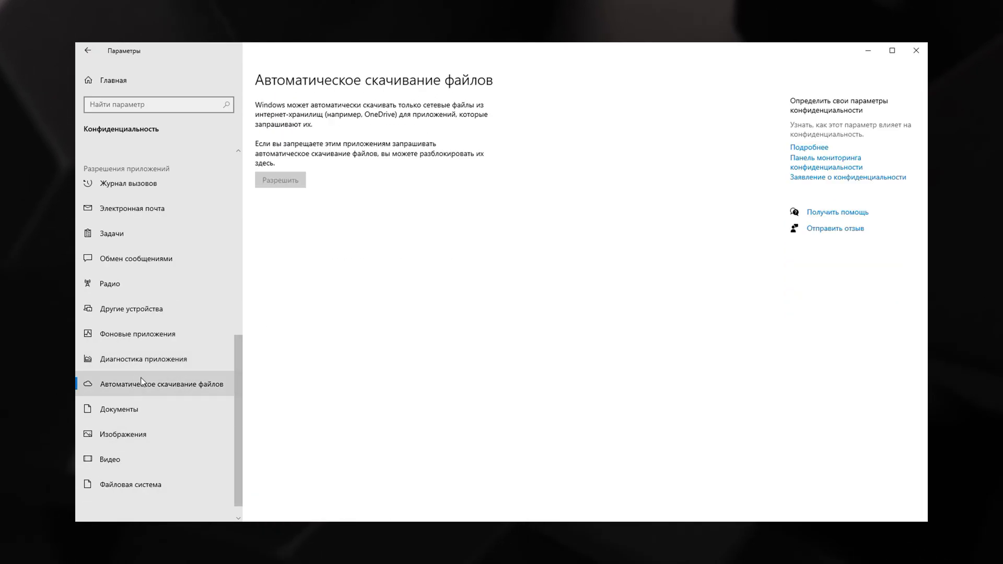
Step: Check the privacy permissions for the documents, pictures and video libraries and the file system
click(119, 409)
click(122, 434)
click(278, 221)
click(110, 459)
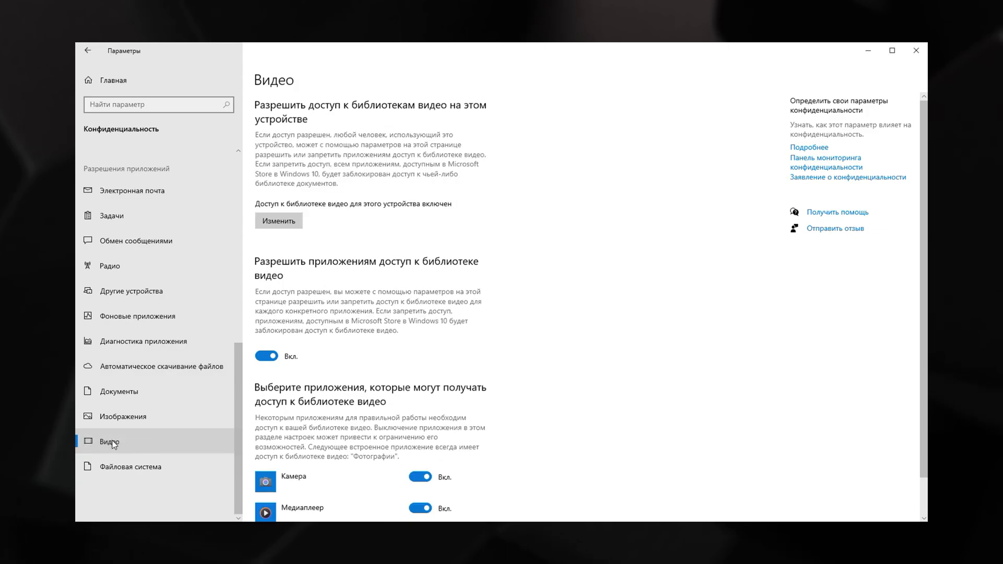
click(131, 484)
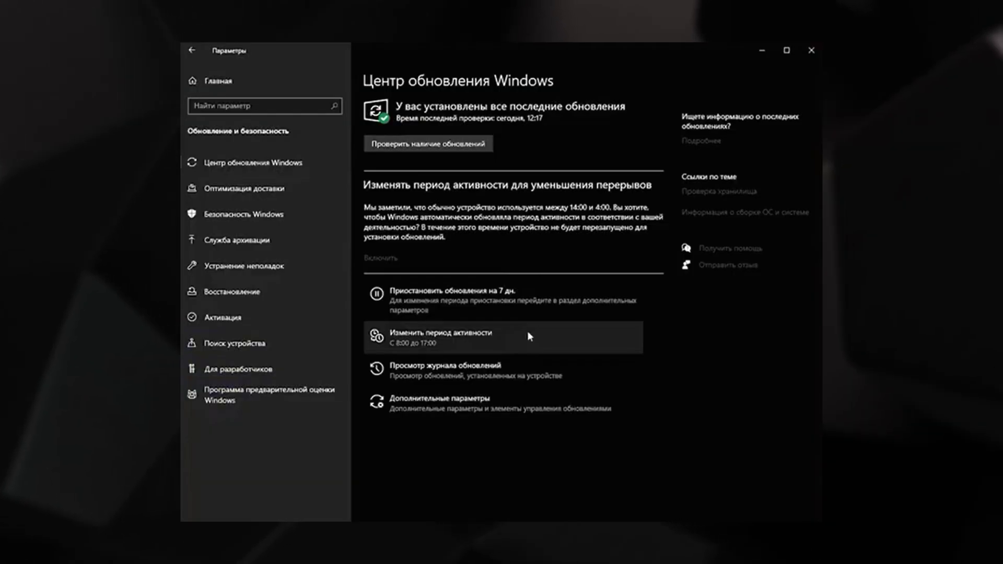
Step: Check the advanced Windows Update options and turn off downloads from other computers in Delivery Optimization
click(510, 393)
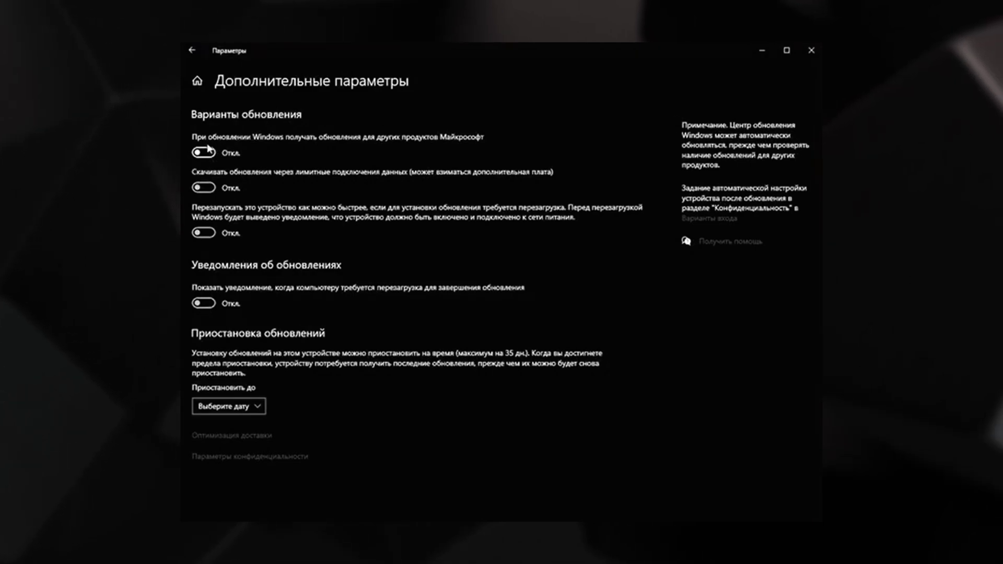
click(271, 436)
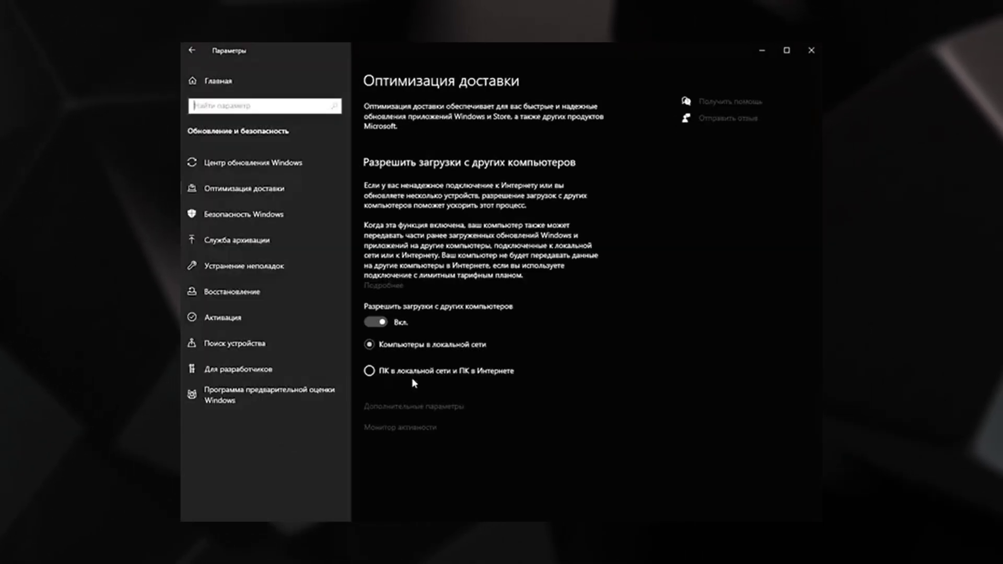
click(381, 322)
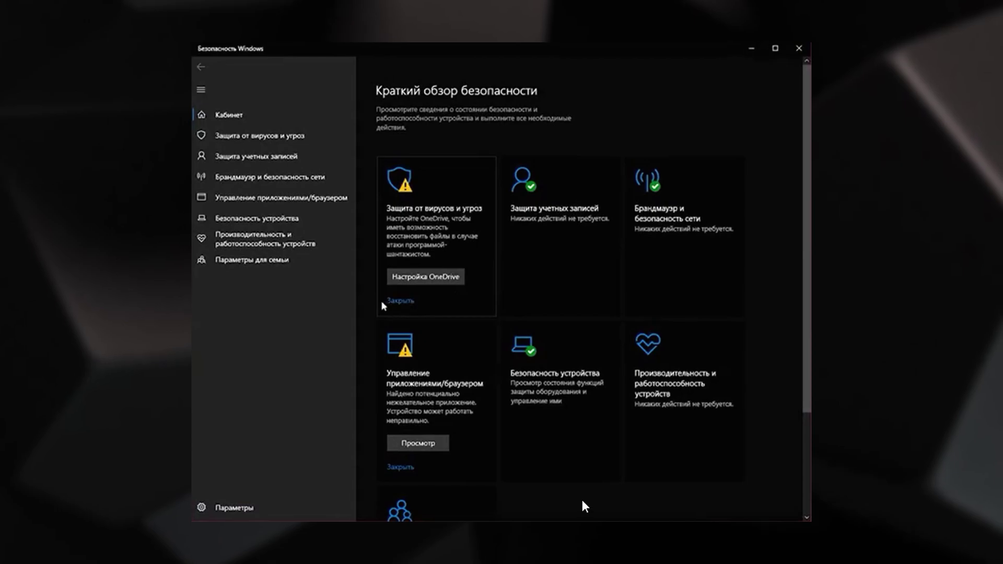
Step: In Windows Security, open the management page for the virus and threat protection settings
click(434, 228)
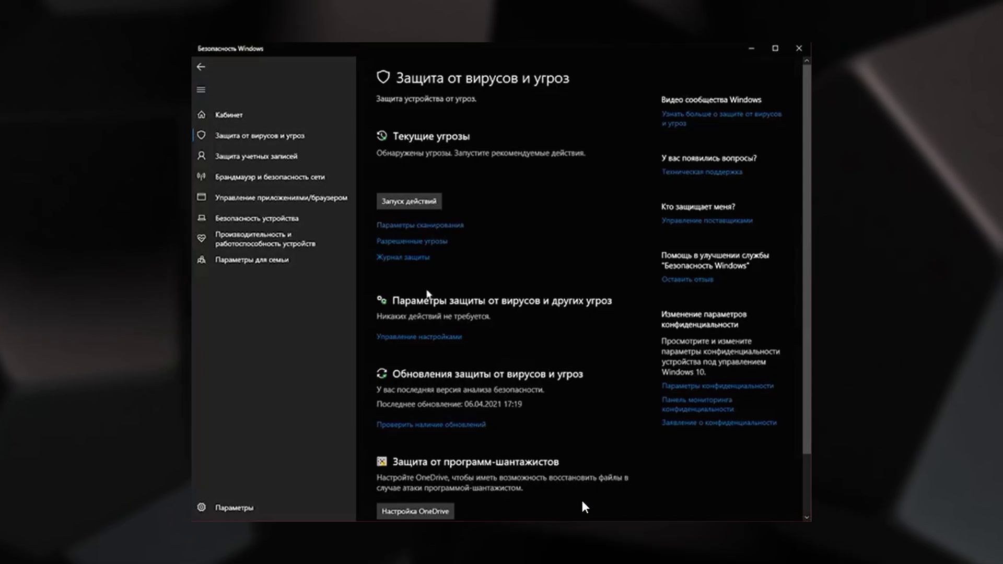
click(418, 337)
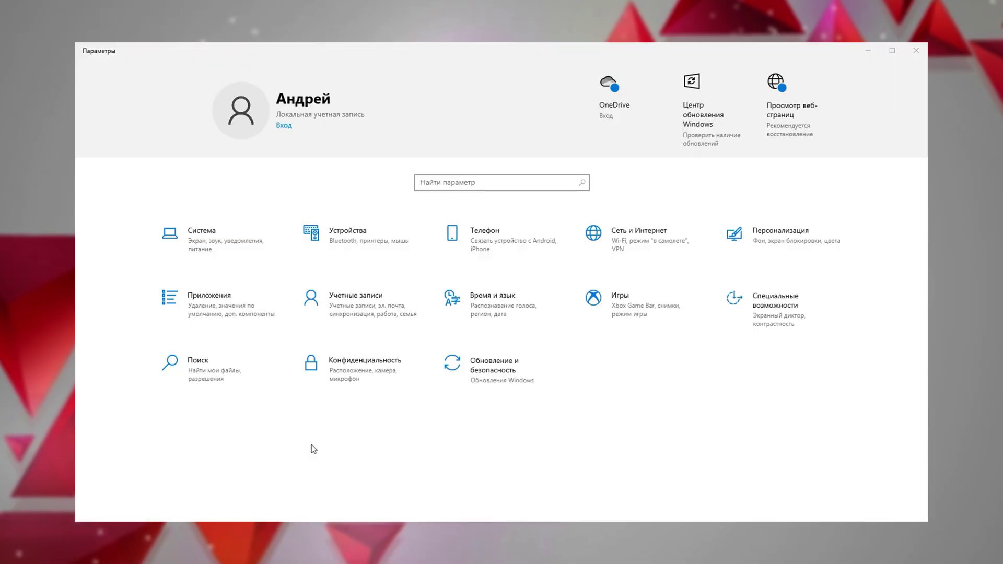
Step: Review the full list of installed programs under Apps & features for ones that are not needed
click(211, 306)
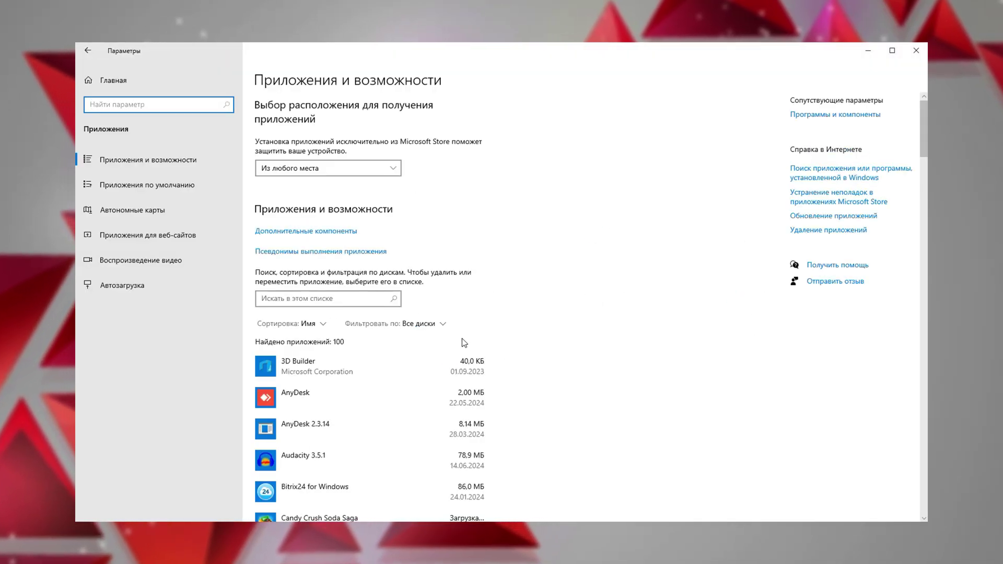
scroll(471, 350, down, 5)
scroll(494, 357, down, 18)
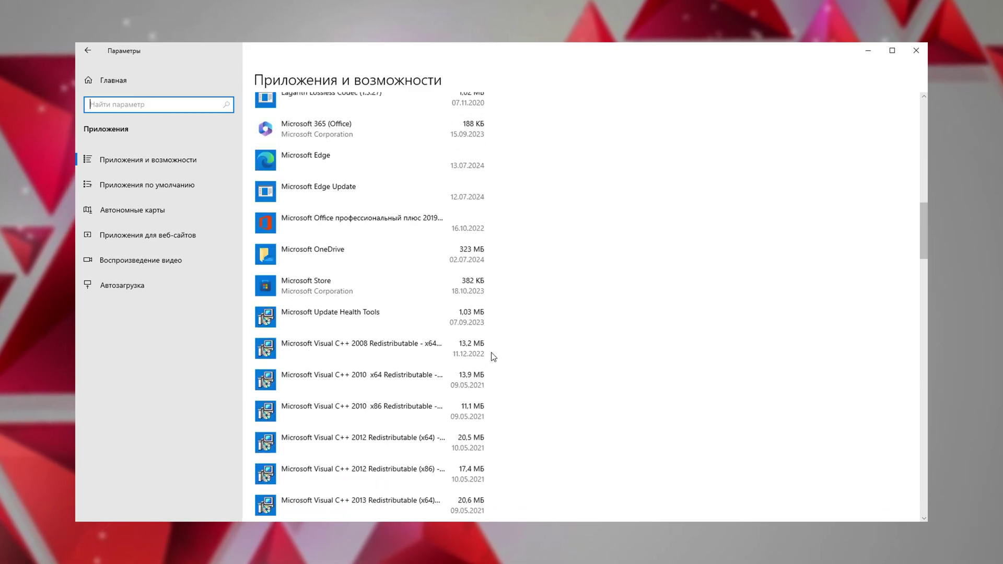
scroll(493, 357, down, 20)
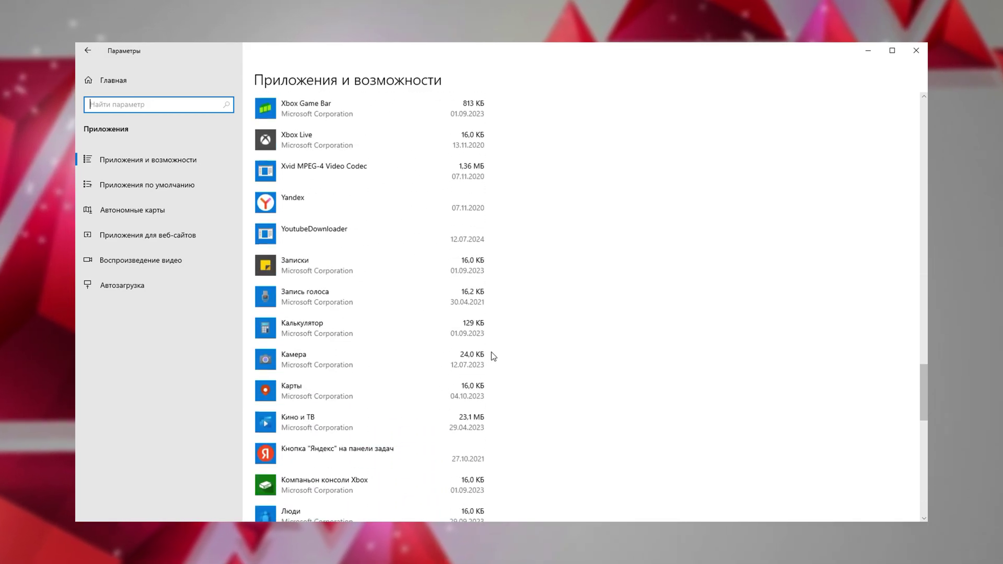
scroll(491, 355, up, 20)
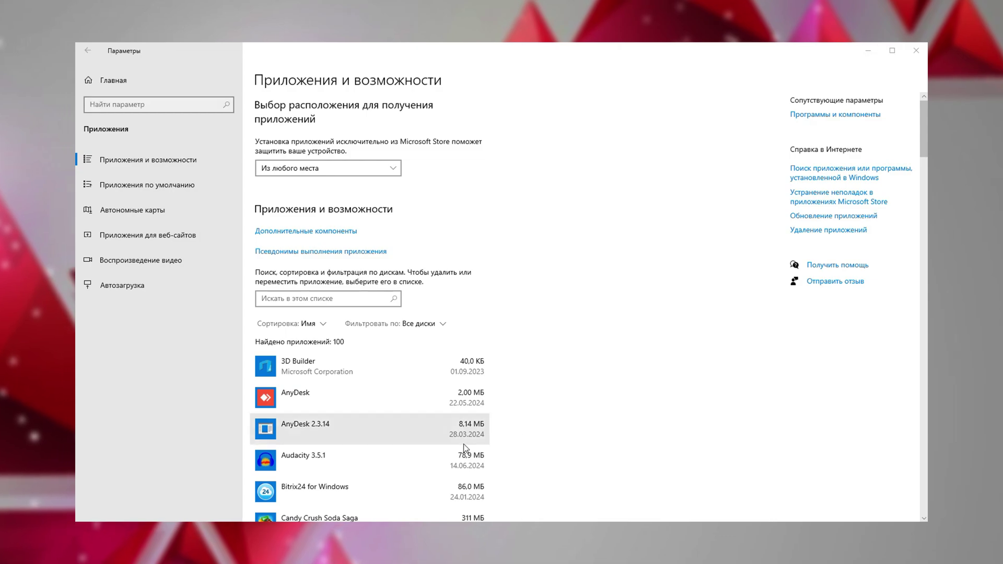
click(472, 462)
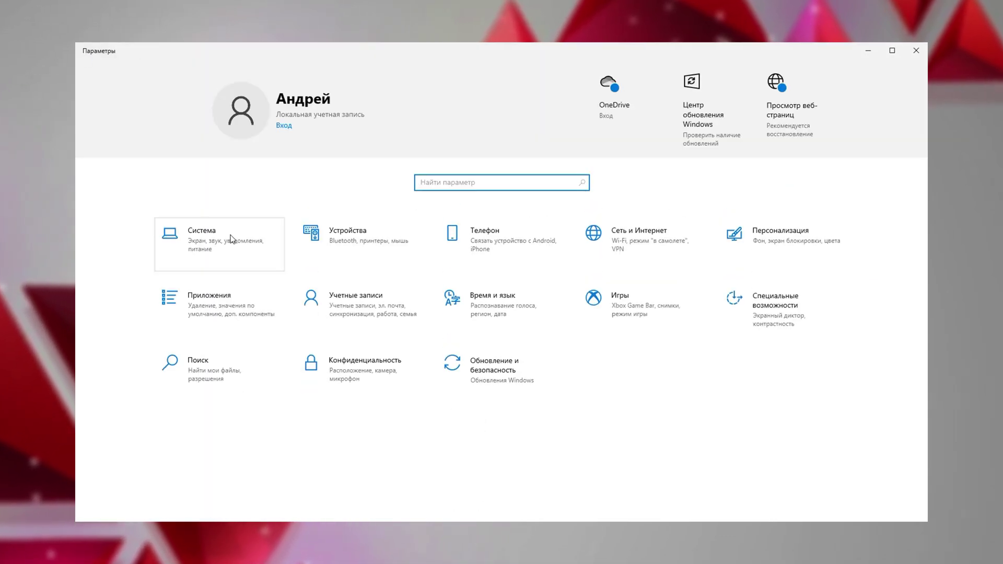
Step: Open the classic sound control panel from the system sound settings and disable the Yandex.Max Stereo speakers playback device
click(223, 241)
click(139, 179)
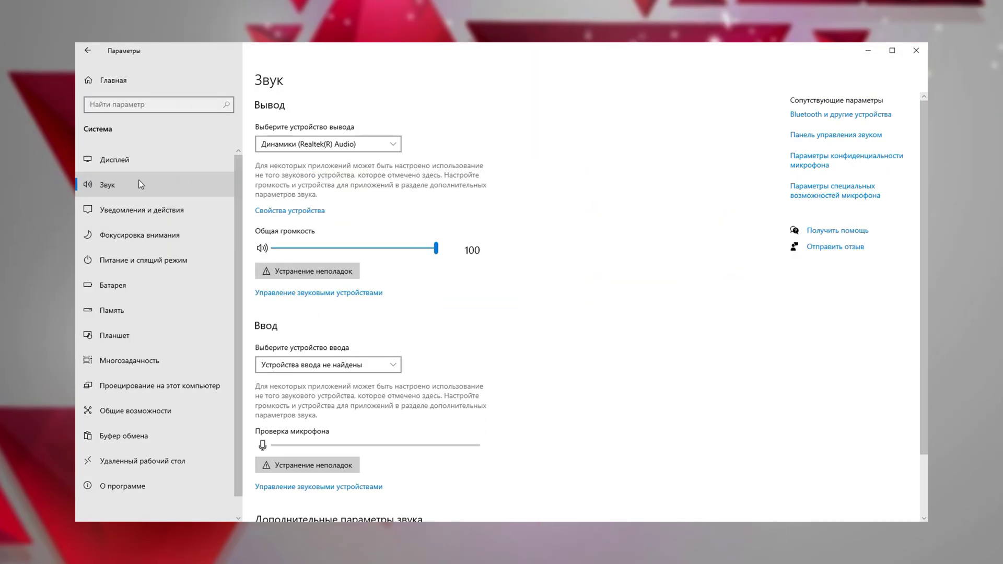
click(828, 137)
drag(173, 46, 526, 140)
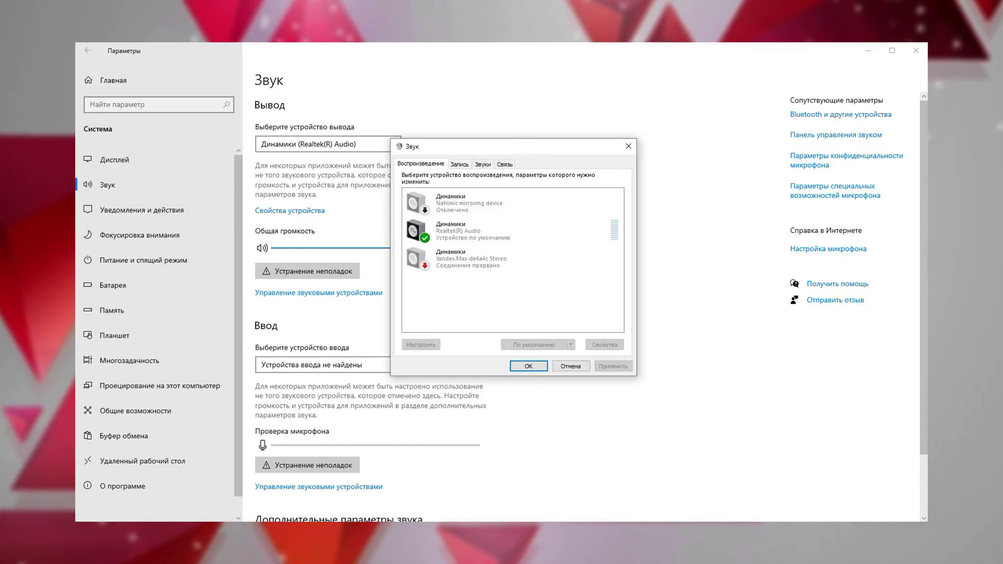
right_click(458, 257)
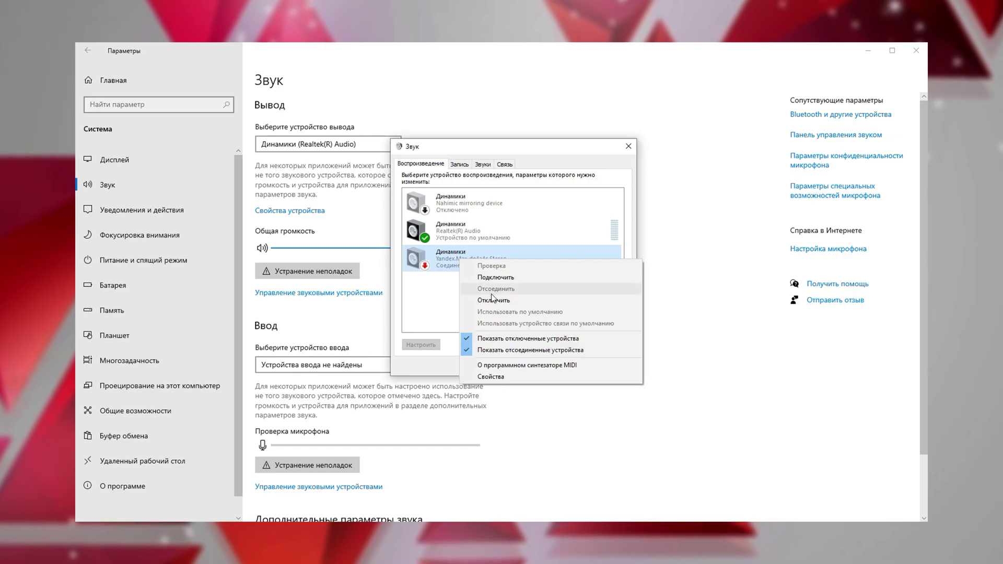
click(476, 289)
right_click(467, 208)
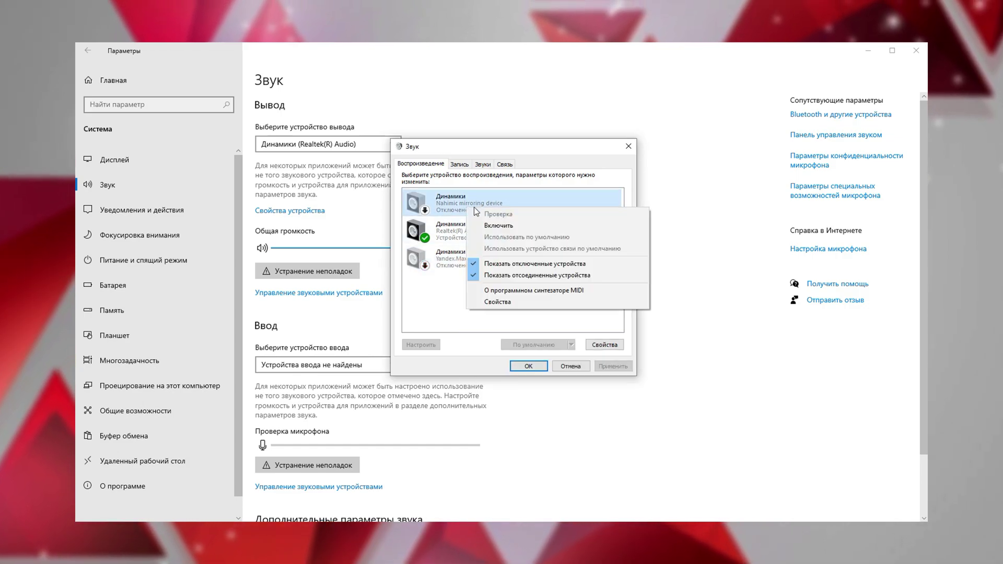
click(452, 309)
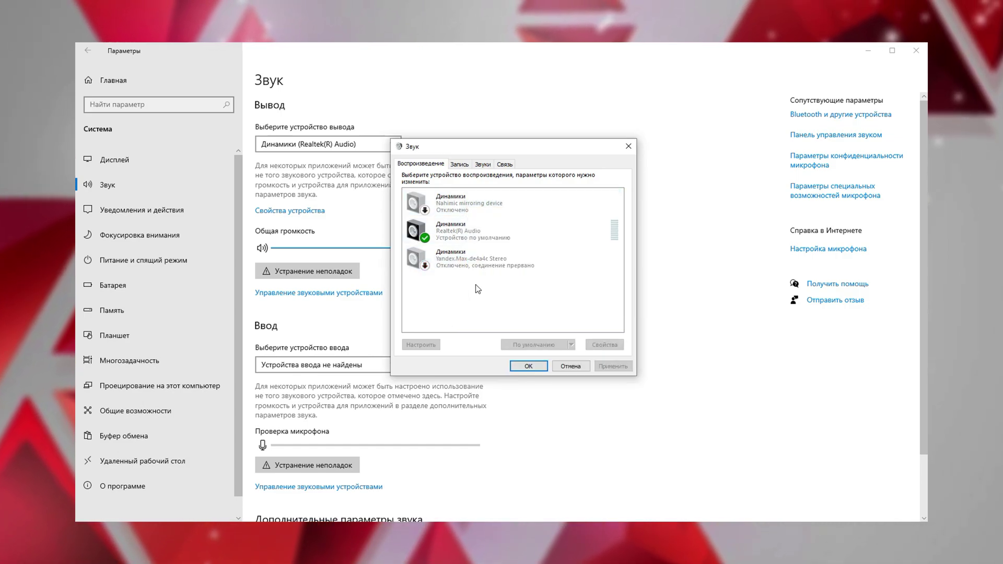
Step: Among the recording devices, disable the unplugged "Микрофон п" and check the options of the other Realtek microphone
click(459, 164)
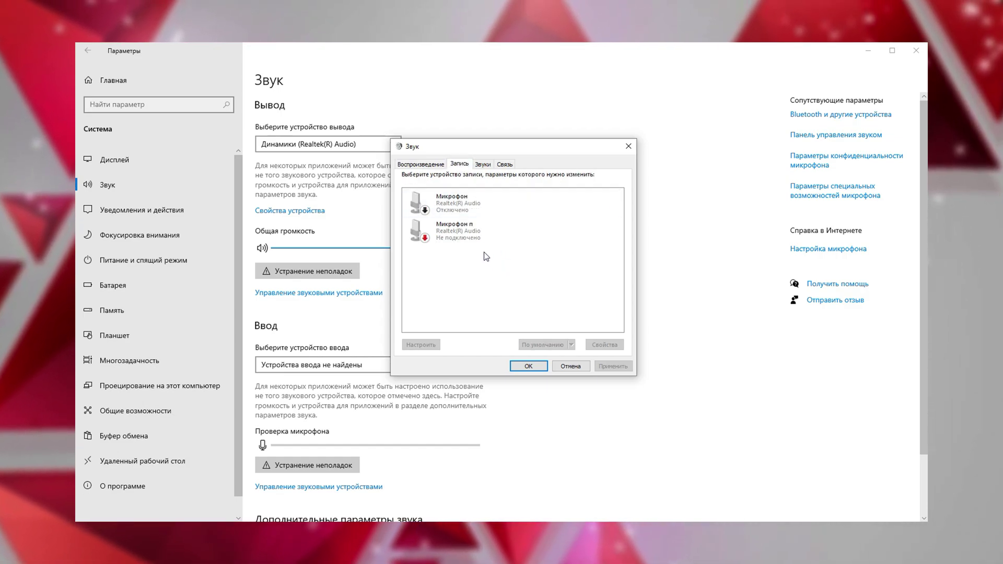
right_click(465, 227)
click(487, 235)
right_click(458, 204)
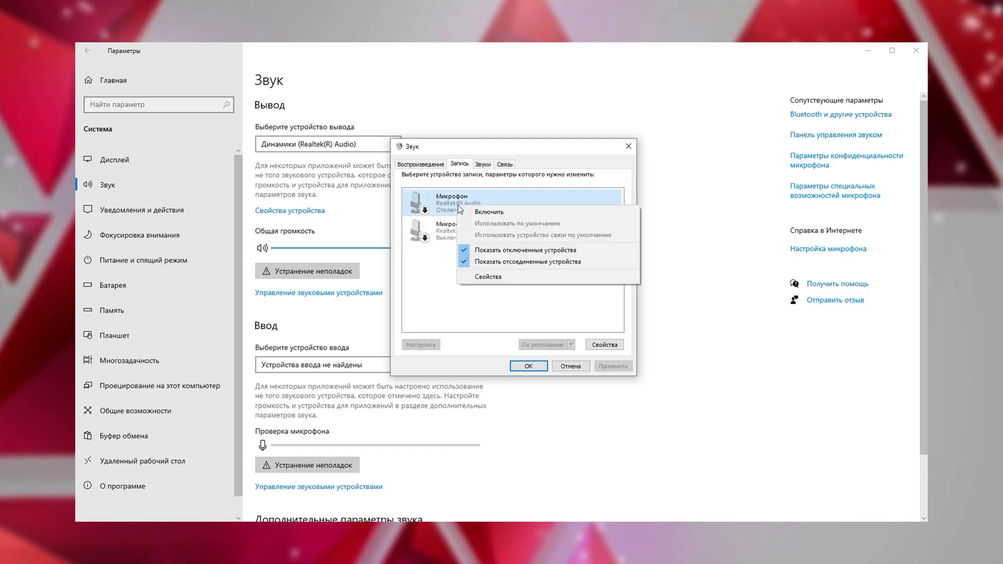
click(485, 212)
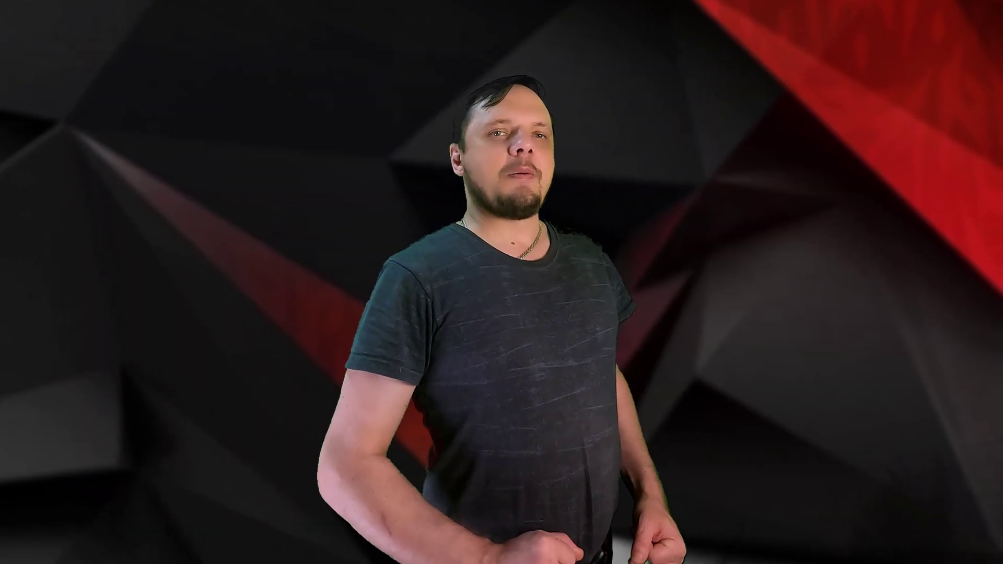